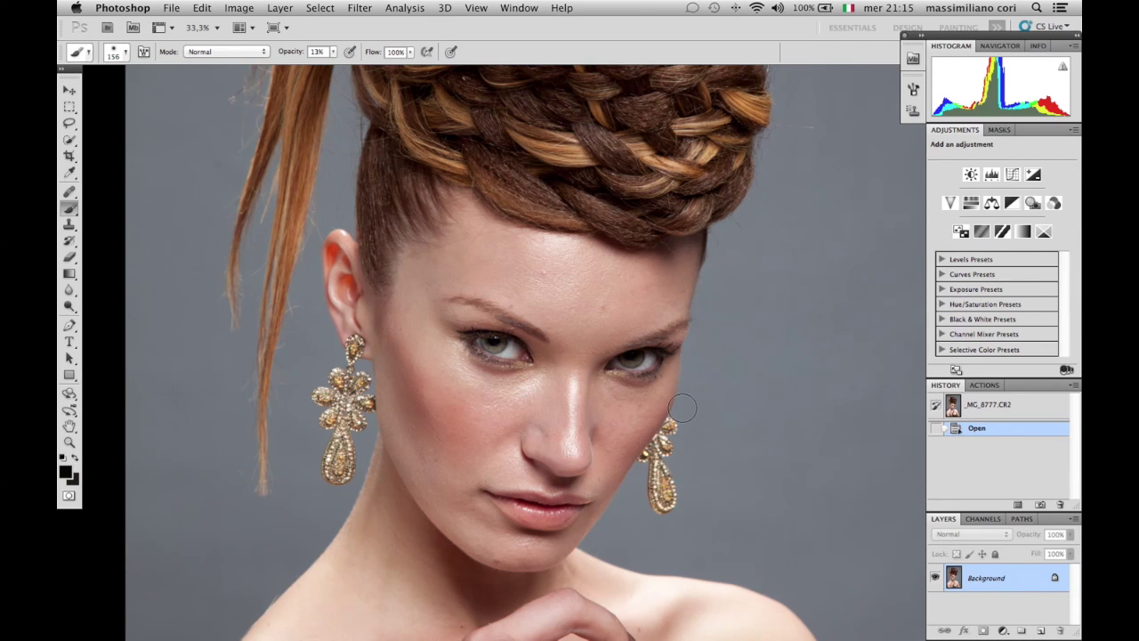
Add a new empty layer above the Background and activate the Healing Brush
{"action": "left_click", "coordinate": [1042, 628]}
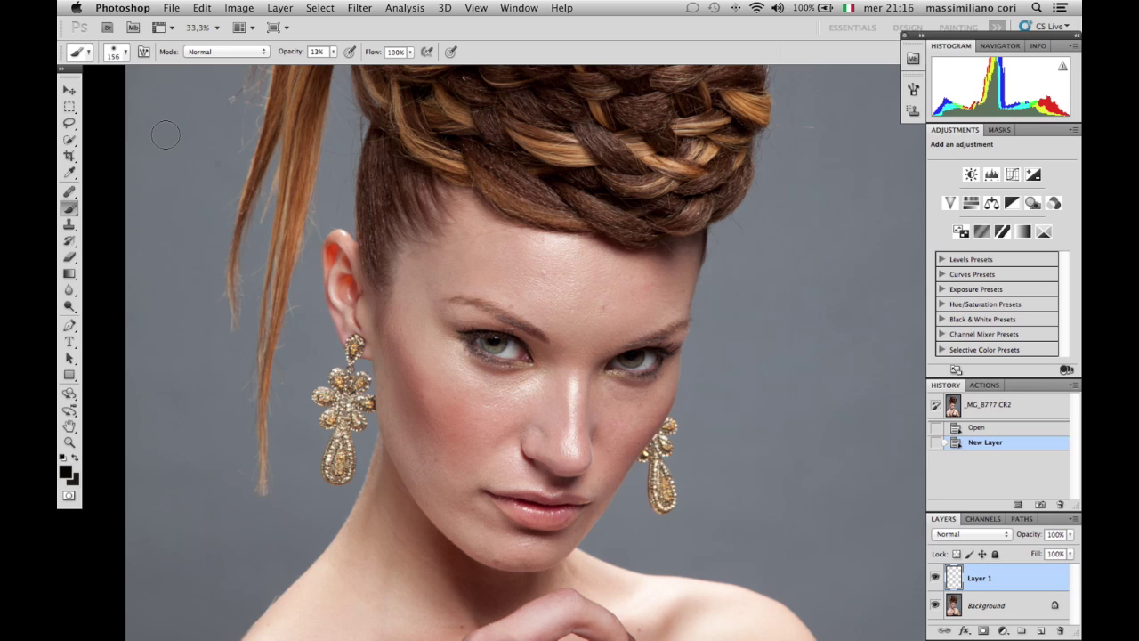
{"action": "left_click", "coordinate": [68, 192]}
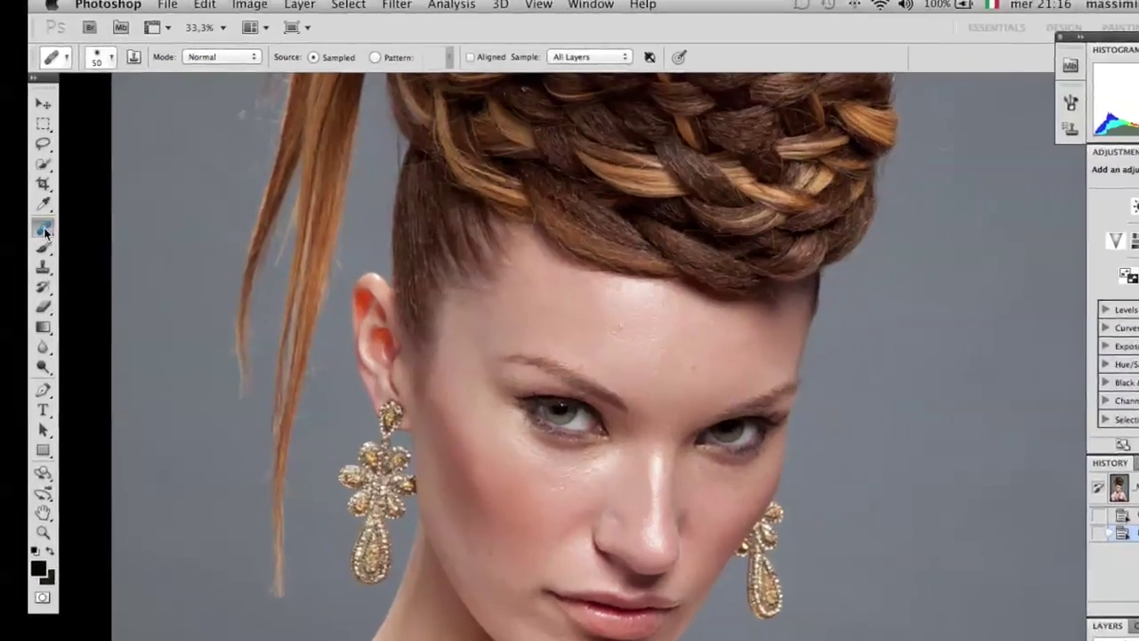
{"action": "left_click", "coordinate": [64, 192]}
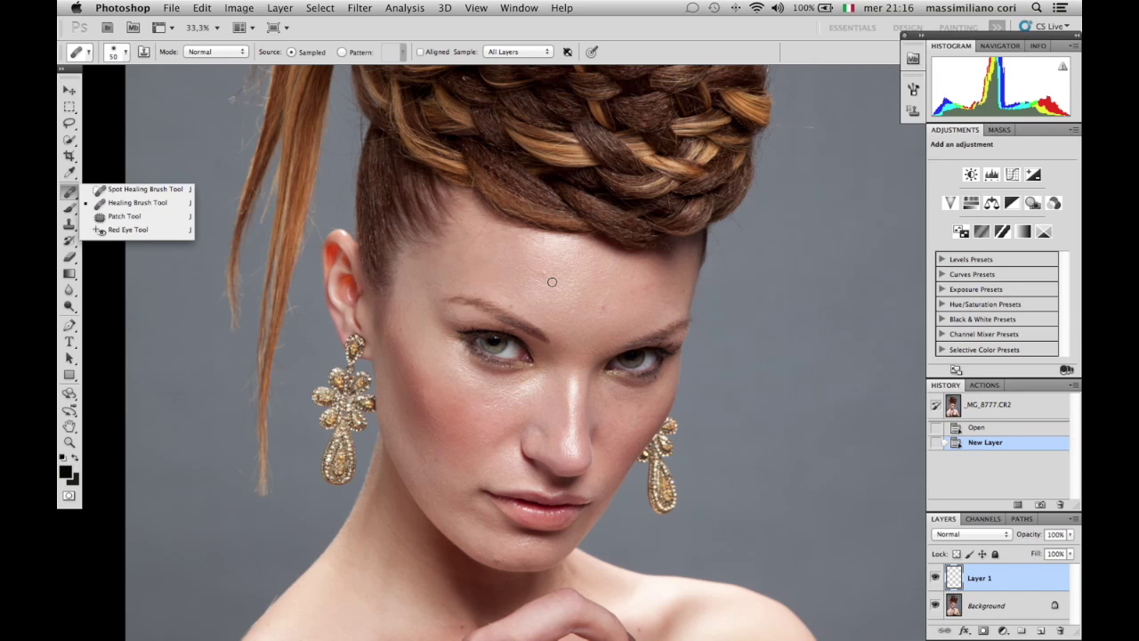
Heal the blemishes across the forehead with the 50 px Healing Brush, sampling clean skin nearby
{"action": "left_click", "coordinate": [552, 283], "text": "alt"}
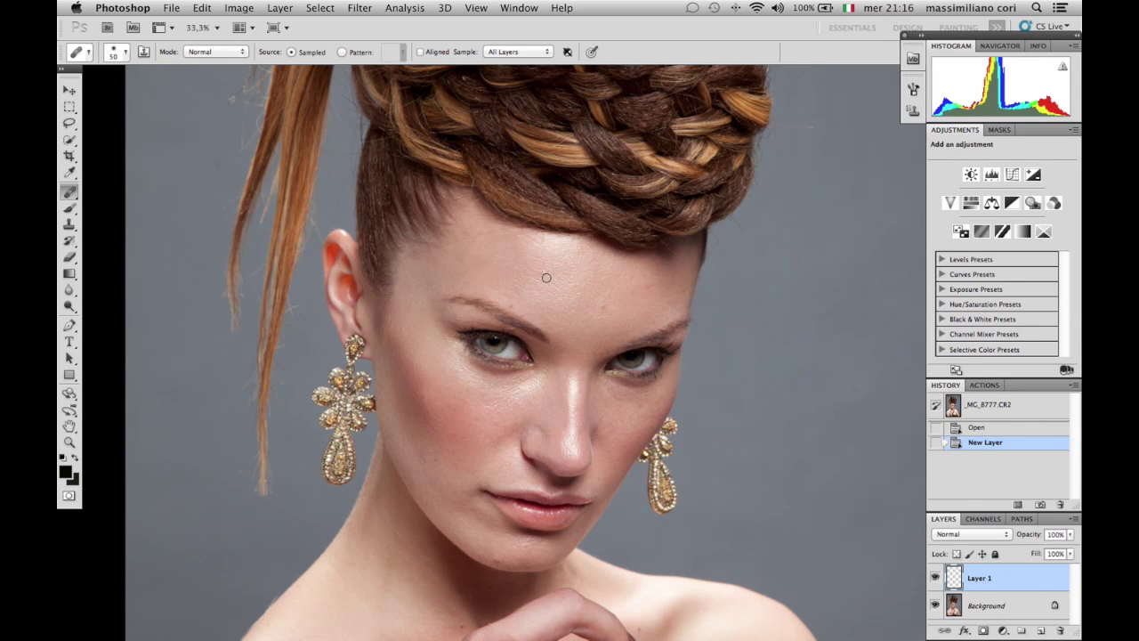
{"action": "left_click", "coordinate": [543, 272]}
{"action": "left_click", "coordinate": [579, 301]}
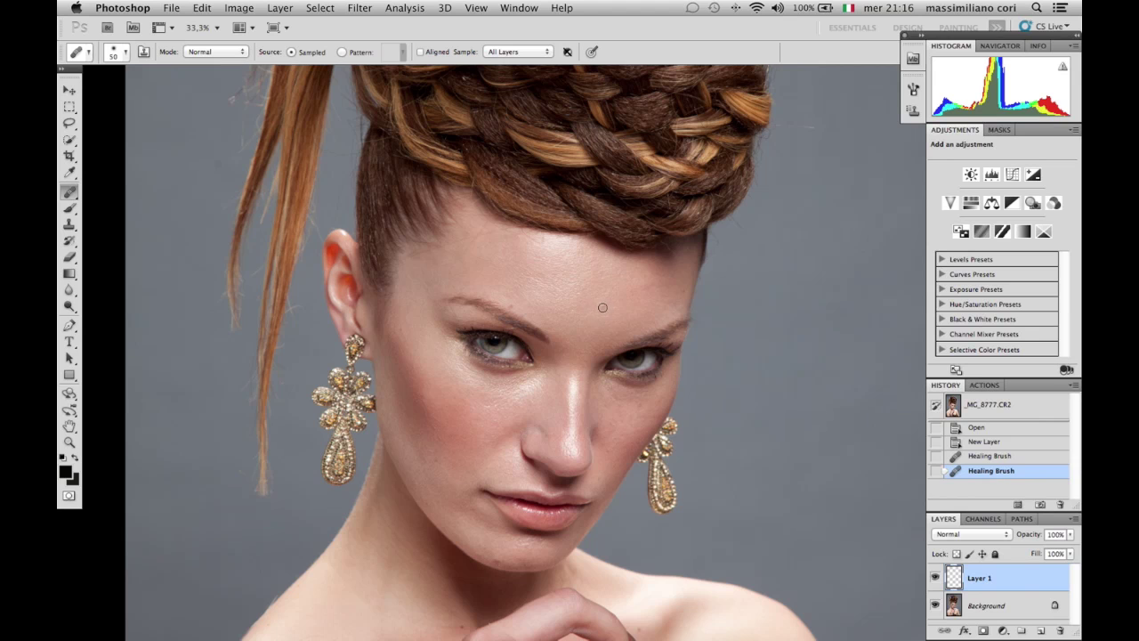
{"action": "left_click", "coordinate": [602, 307]}
{"action": "left_click", "coordinate": [624, 302]}
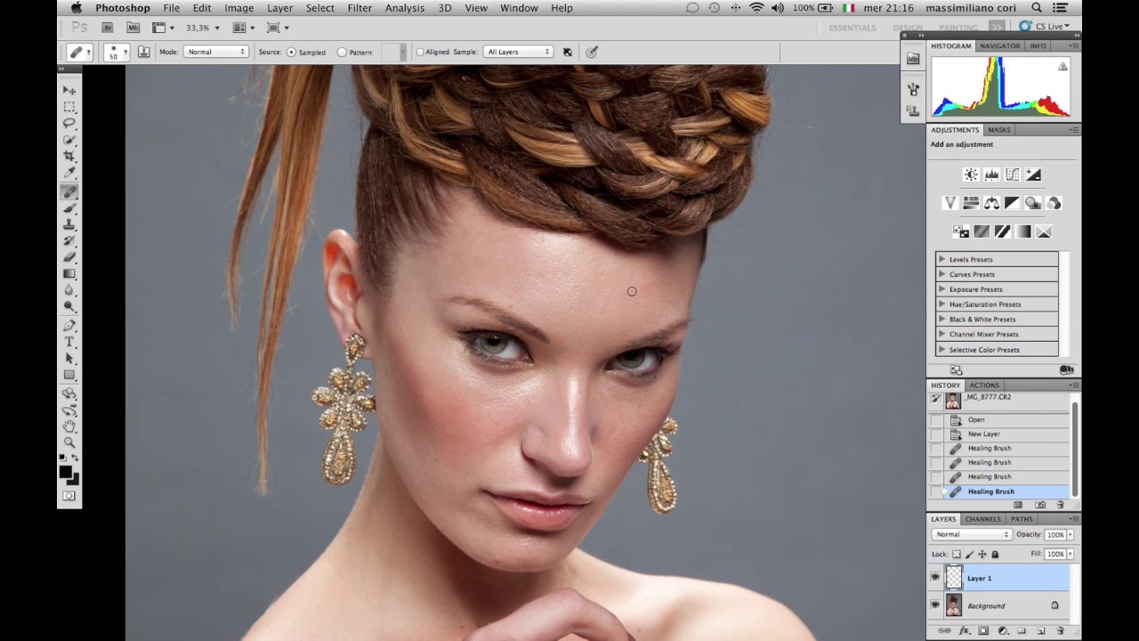
{"action": "left_click", "coordinate": [632, 291]}
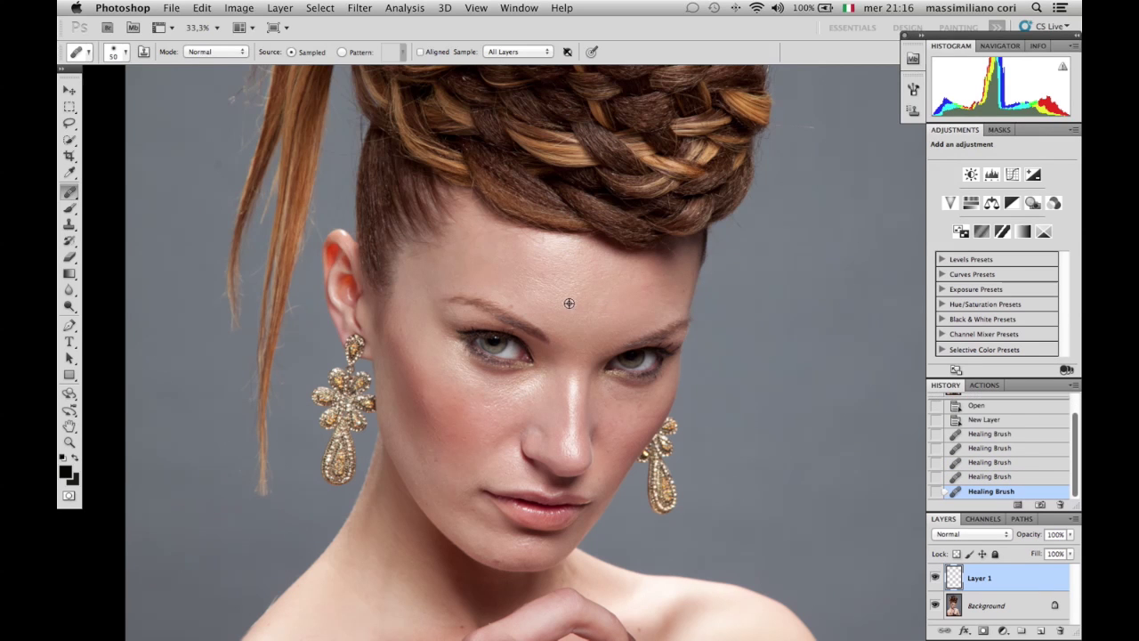
{"action": "left_click", "coordinate": [511, 306]}
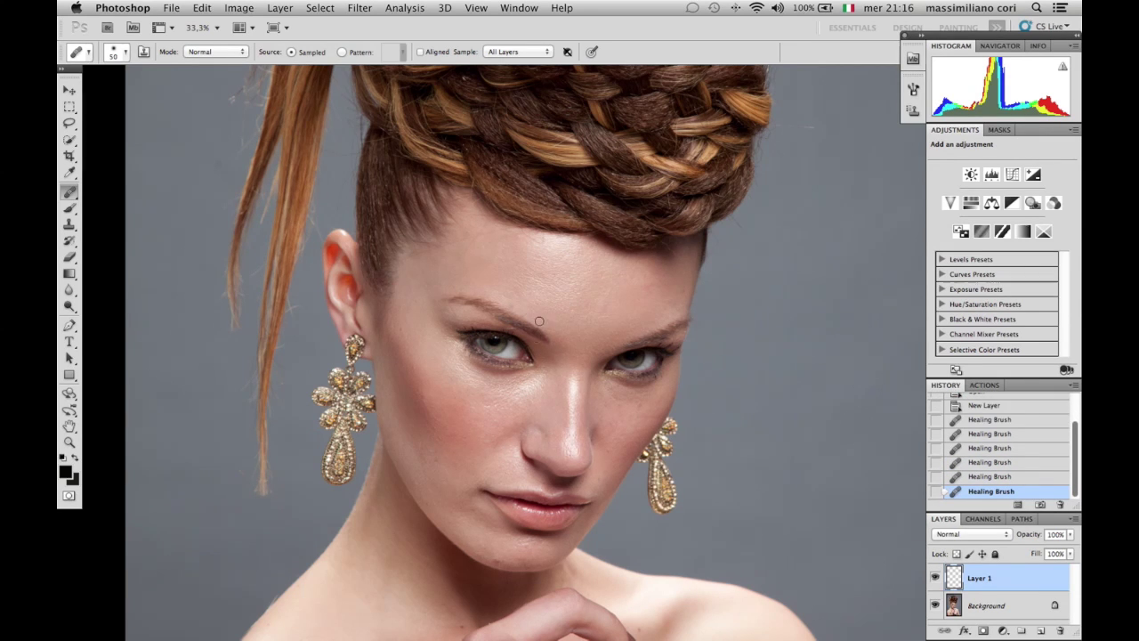
Heal the small blemishes on both cheeks and along the jaw with the Healing Brush
{"action": "left_click", "coordinate": [433, 461]}
{"action": "left_click", "coordinate": [445, 458]}
{"action": "left_click", "coordinate": [486, 547]}
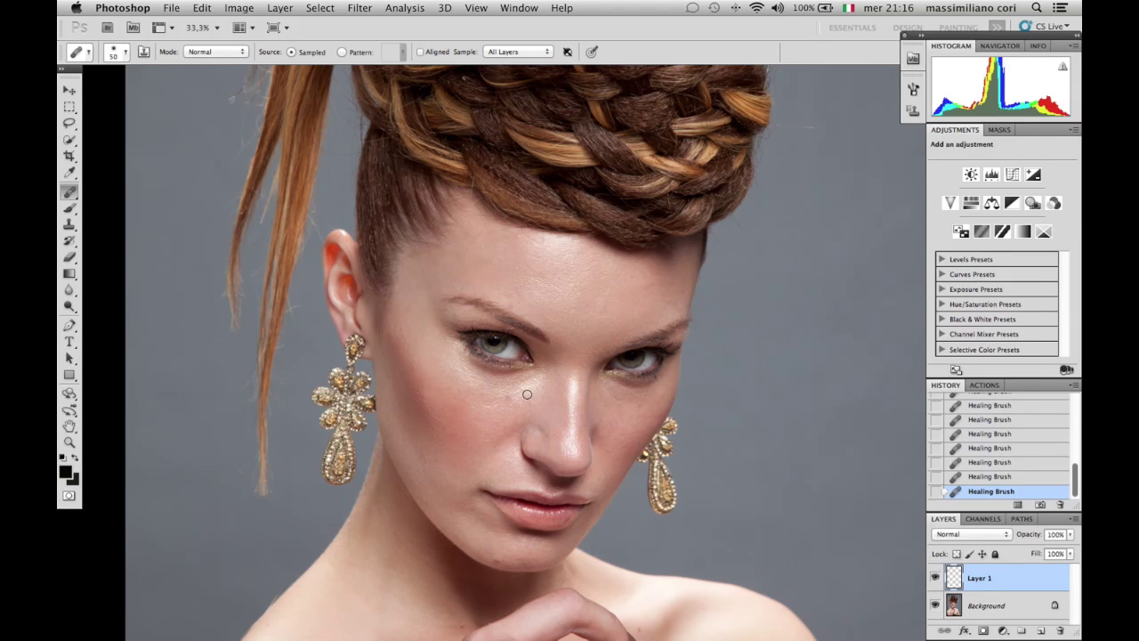
{"action": "left_click", "coordinate": [611, 415], "text": "alt"}
Add a second empty layer and set up the Clone Stamp with a 246 px brush at 0% hardness
{"action": "key", "text": "s"}
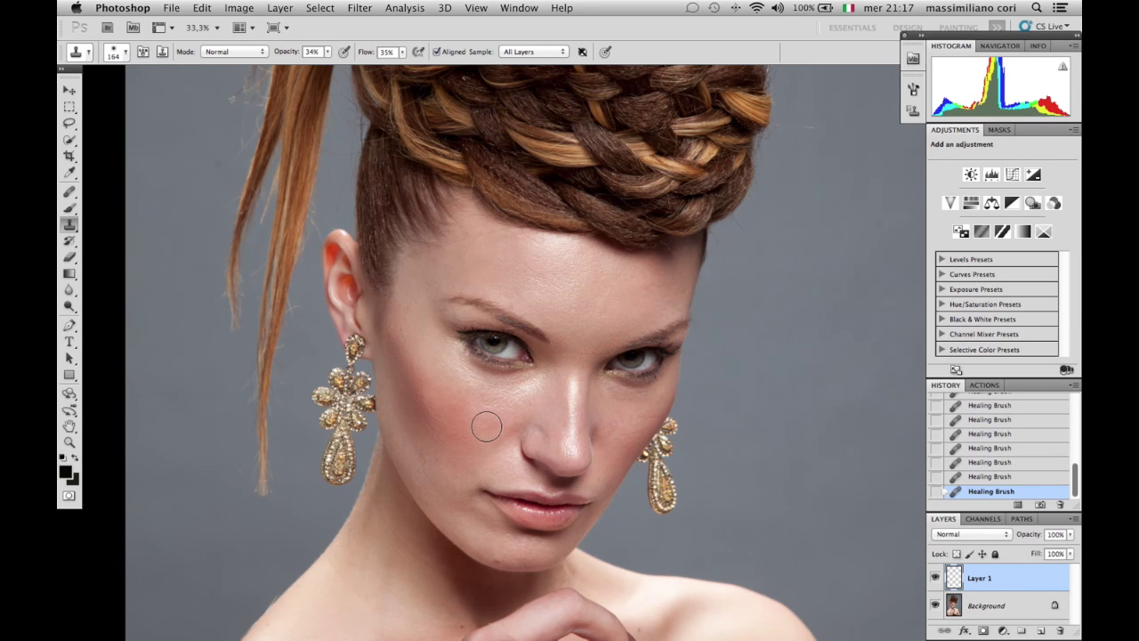
{"action": "left_click", "coordinate": [1040, 630]}
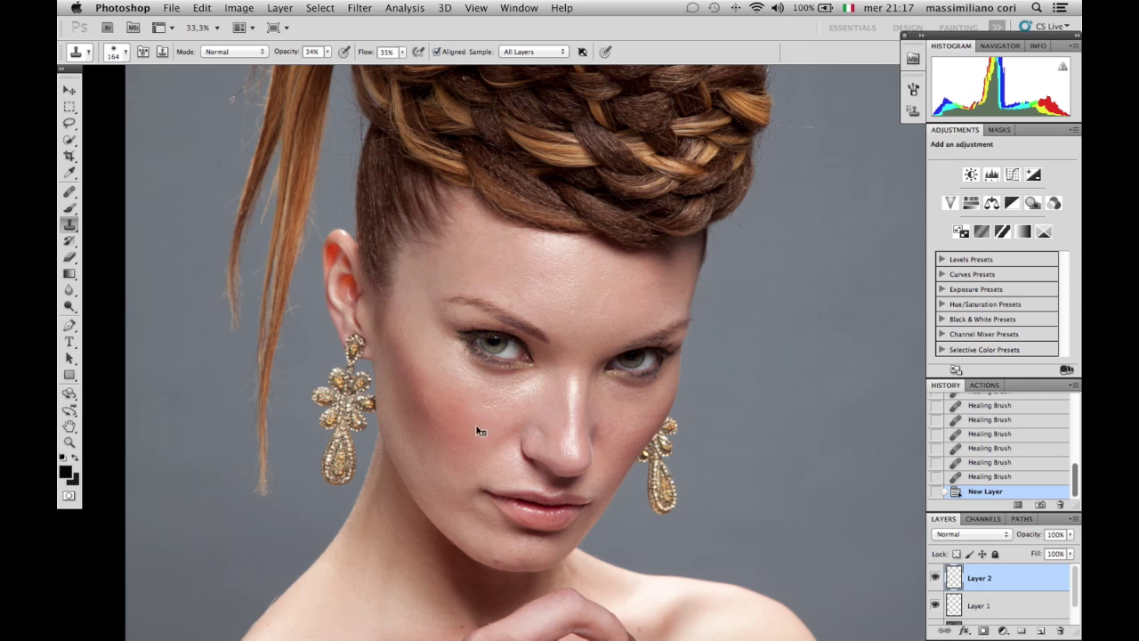
{"action": "right_click", "coordinate": [514, 434]}
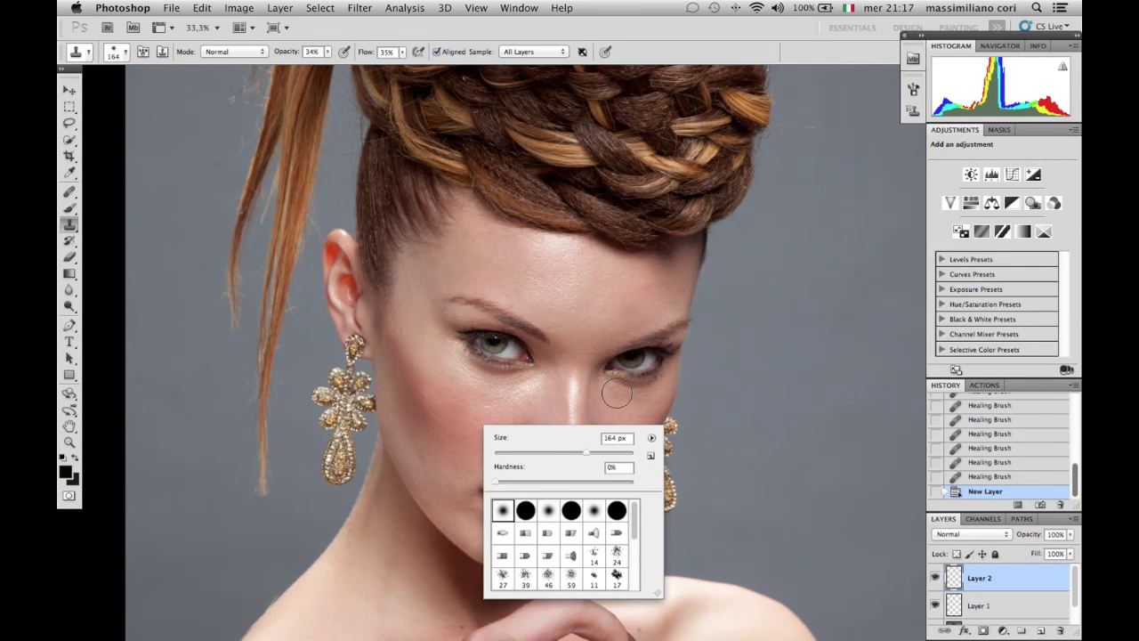
{"action": "left_click", "coordinate": [604, 452]}
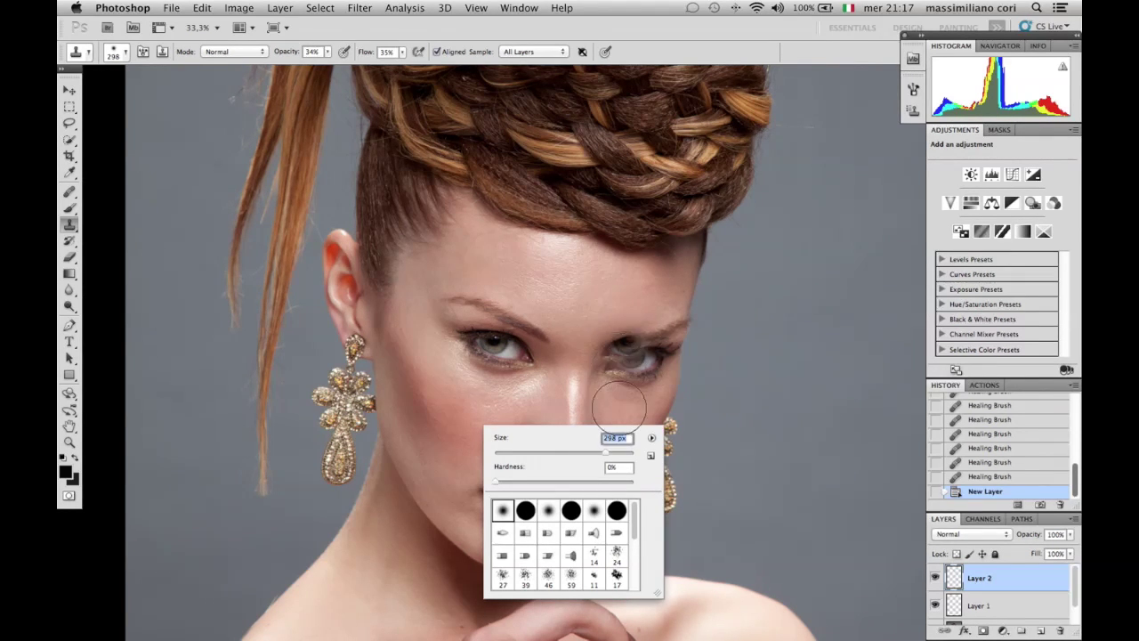
{"action": "left_click_drag", "start_coordinate": [604, 451], "coordinate": [601, 452]}
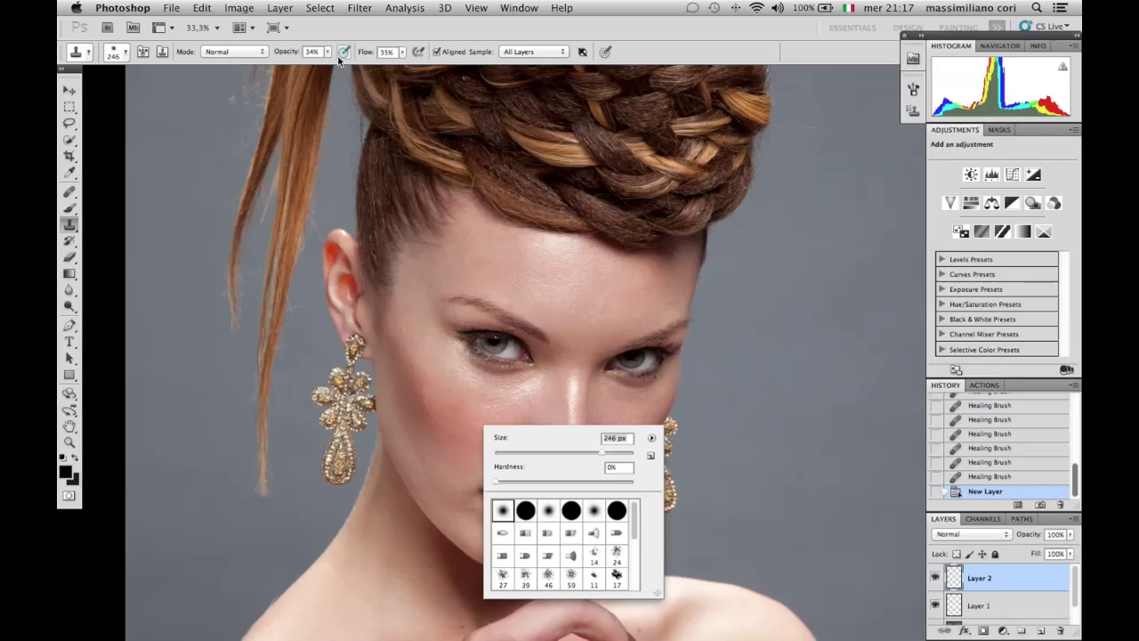
Even out the forehead skin with soft Clone Stamp dabs at 34% opacity, resampling nearby skin along the way
{"action": "left_click", "coordinate": [628, 312], "text": "alt"}
{"action": "left_click", "coordinate": [608, 313]}
{"action": "left_click", "coordinate": [594, 313]}
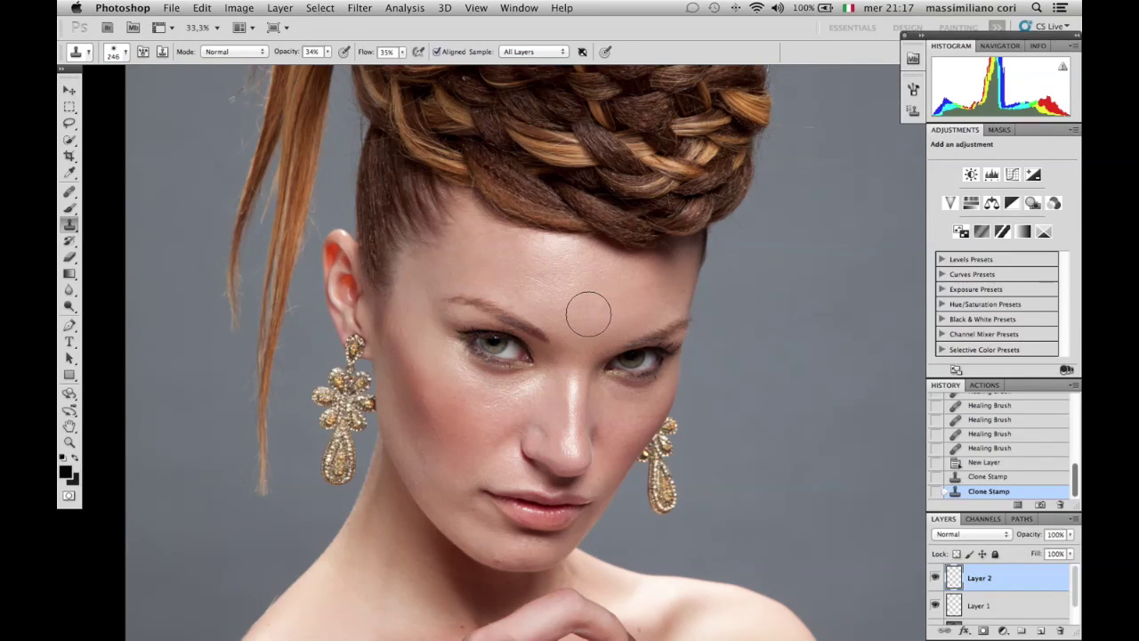
{"action": "left_click", "coordinate": [581, 312]}
{"action": "left_click", "coordinate": [565, 306]}
{"action": "left_click", "coordinate": [556, 301]}
{"action": "left_click", "coordinate": [548, 295]}
{"action": "left_click", "coordinate": [534, 280]}
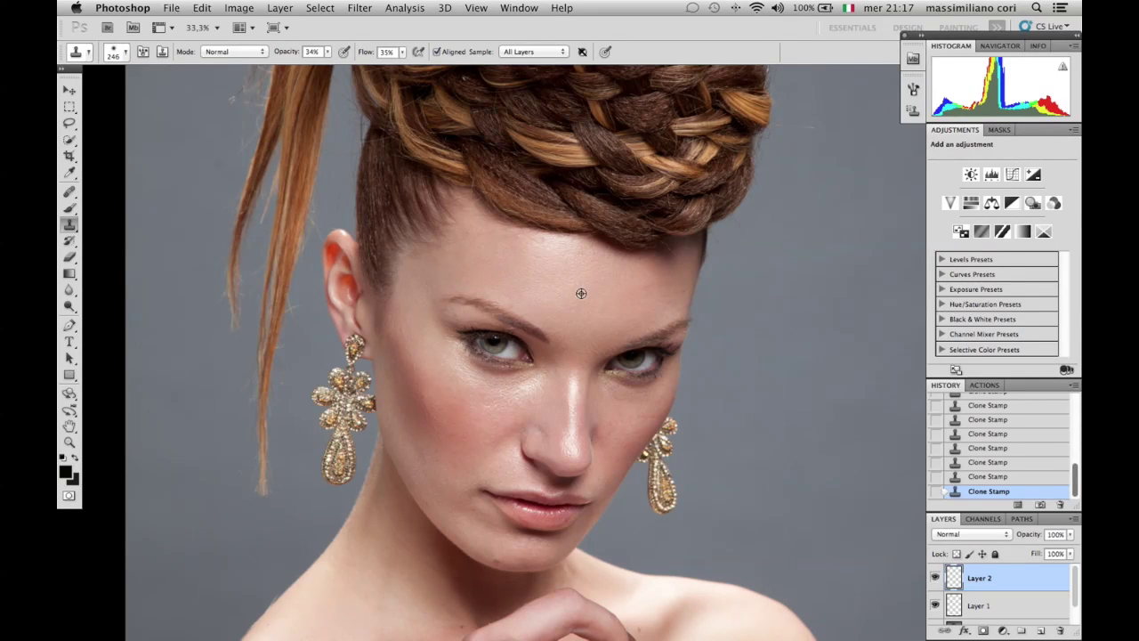
{"action": "left_click", "coordinate": [519, 273], "text": "alt"}
{"action": "left_click", "coordinate": [493, 257]}
{"action": "left_click", "coordinate": [554, 282]}
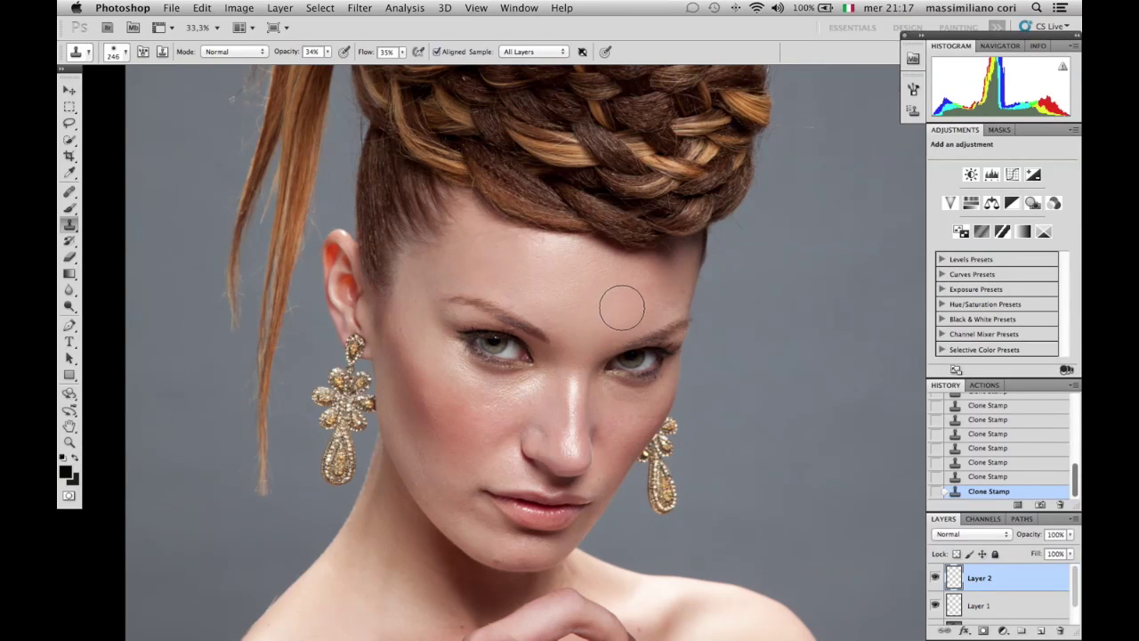
{"action": "left_click", "coordinate": [623, 303], "text": "alt"}
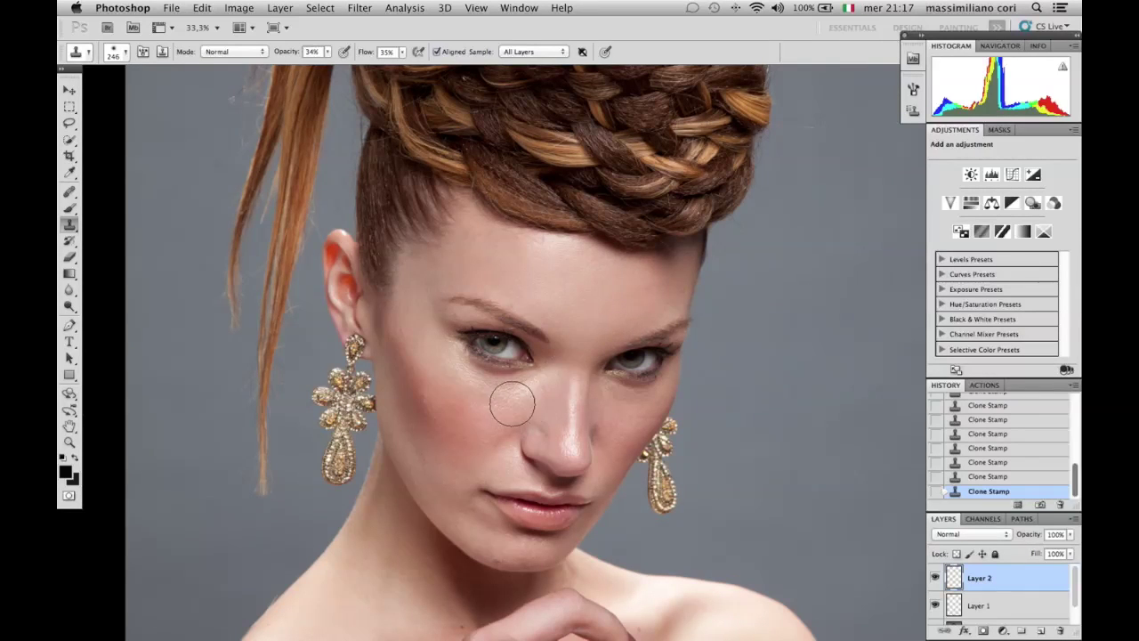
Reduce the Clone Stamp brush to 152 px and smooth the cheek below the eye nearer the visible ear
{"action": "right_click", "coordinate": [471, 417]}
{"action": "left_click", "coordinate": [572, 446]}
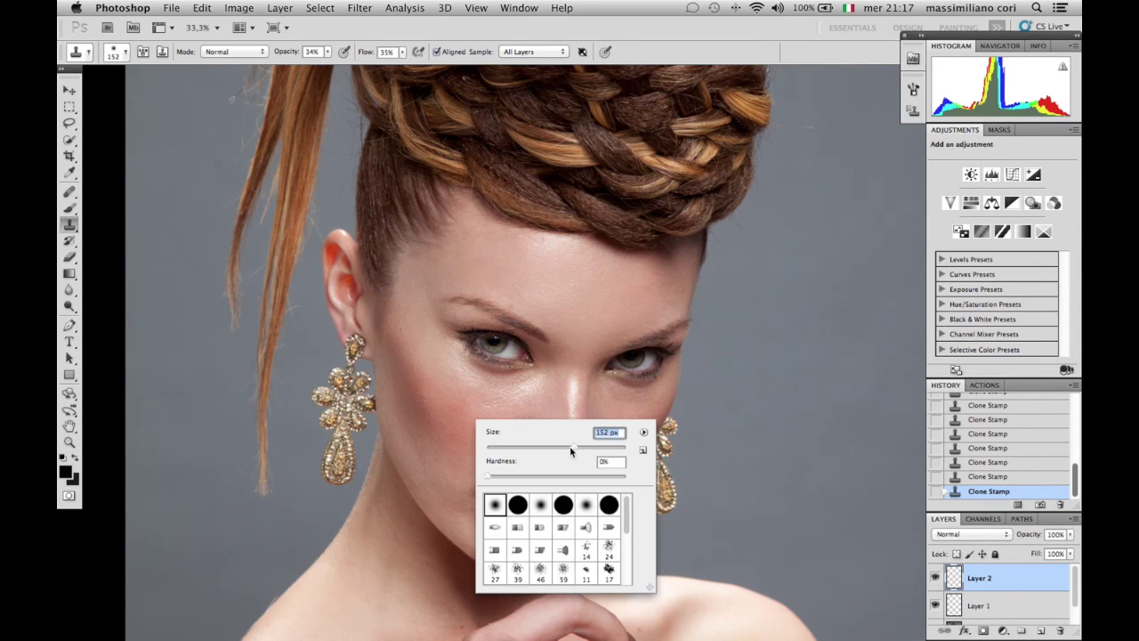
{"action": "left_click", "coordinate": [468, 415]}
{"action": "left_click", "coordinate": [481, 415], "text": "alt"}
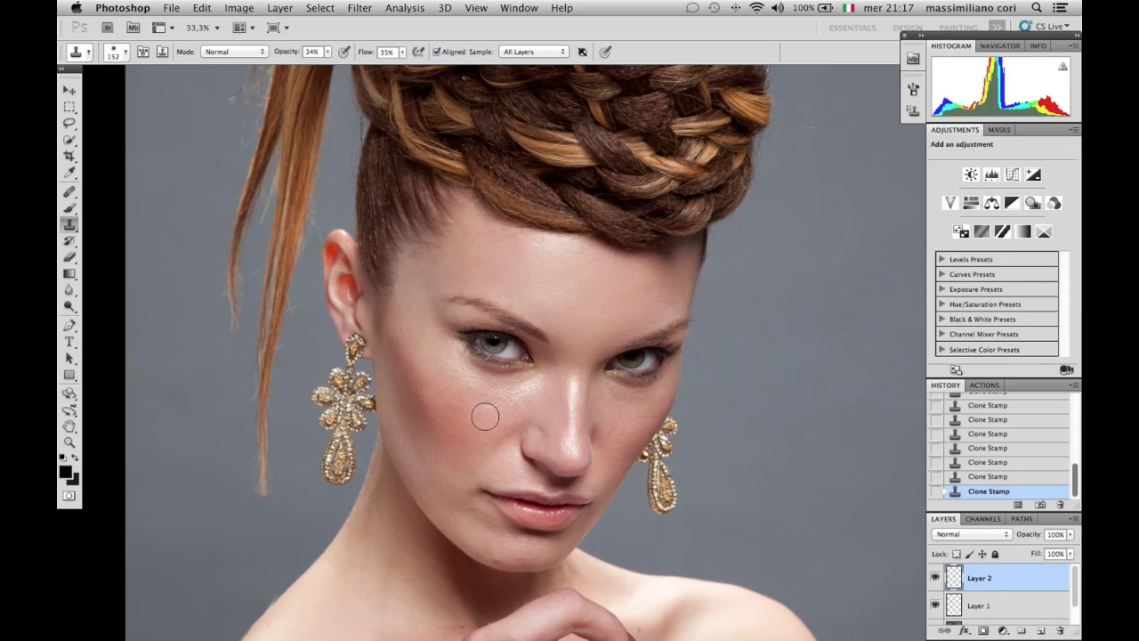
{"action": "mouse_move", "coordinate": [494, 408]}
{"action": "left_mouse_down"}
{"action": "mouse_move", "coordinate": [530, 393]}
{"action": "mouse_move", "coordinate": [515, 400]}
{"action": "mouse_move", "coordinate": [469, 386]}
{"action": "left_mouse_up"}
Smooth the jaw, the area beside the mouth and the skin under the other eye with the Clone Stamp
{"action": "left_click", "coordinate": [449, 485], "text": "alt"}
{"action": "left_click_drag", "start_coordinate": [462, 493], "coordinate": [488, 533]}
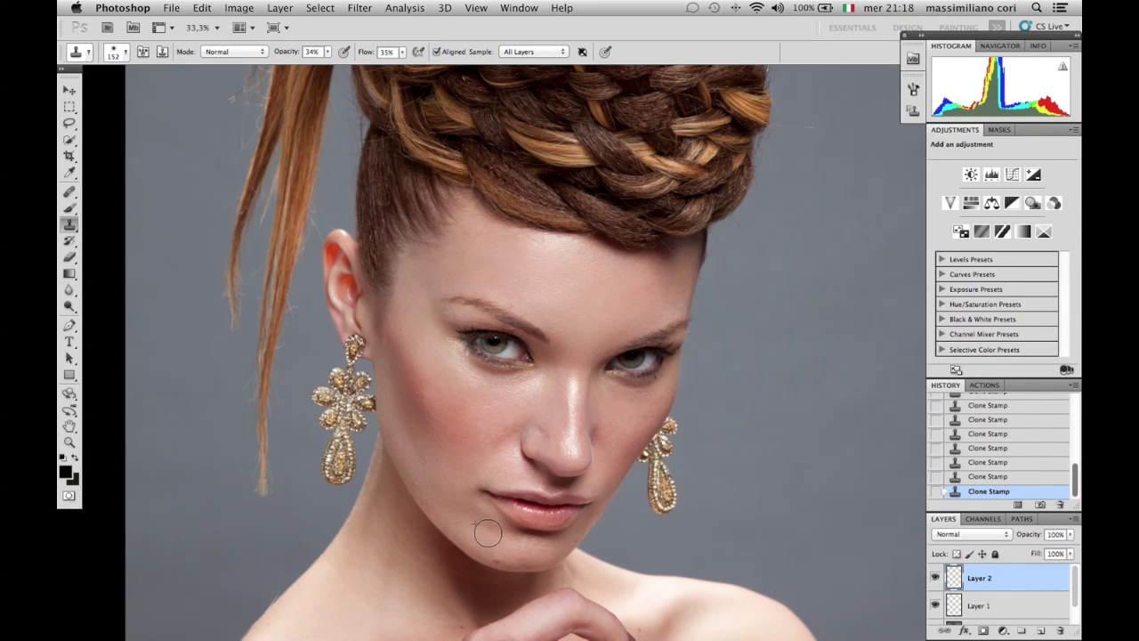
{"action": "left_click", "coordinate": [475, 417], "text": "alt"}
{"action": "left_click", "coordinate": [474, 443], "text": "alt"}
{"action": "mouse_move", "coordinate": [477, 447]}
{"action": "left_mouse_down"}
{"action": "mouse_move", "coordinate": [510, 430]}
{"action": "mouse_move", "coordinate": [486, 465]}
{"action": "mouse_move", "coordinate": [503, 461]}
{"action": "left_mouse_up"}
{"action": "left_click", "coordinate": [623, 418], "text": "alt"}
{"action": "mouse_move", "coordinate": [622, 410]}
{"action": "left_mouse_down"}
{"action": "mouse_move", "coordinate": [610, 399]}
{"action": "mouse_move", "coordinate": [621, 403]}
{"action": "left_mouse_up"}
Heal the remaining imperfections on the chin below the lips with the Healing Brush
{"action": "key", "text": "j"}
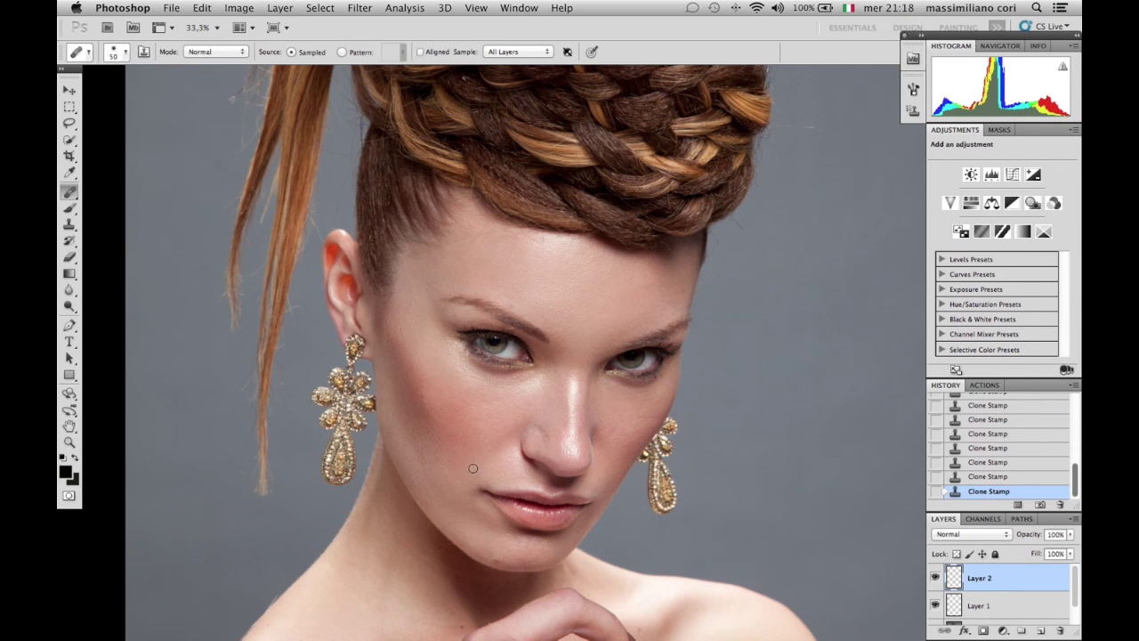
{"action": "left_click", "coordinate": [525, 545]}
{"action": "left_click", "coordinate": [512, 547]}
{"action": "left_click", "coordinate": [524, 547]}
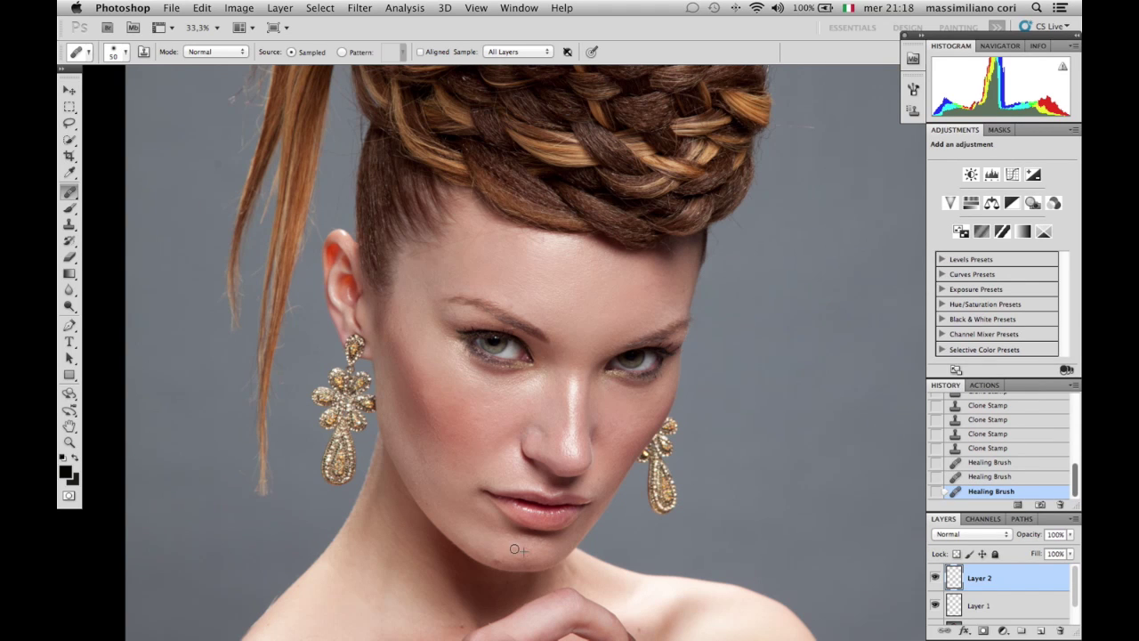
{"action": "left_click", "coordinate": [514, 549]}
{"action": "left_click", "coordinate": [525, 550]}
{"action": "left_click", "coordinate": [517, 546]}
{"action": "left_click", "coordinate": [508, 541]}
{"action": "left_click", "coordinate": [493, 547]}
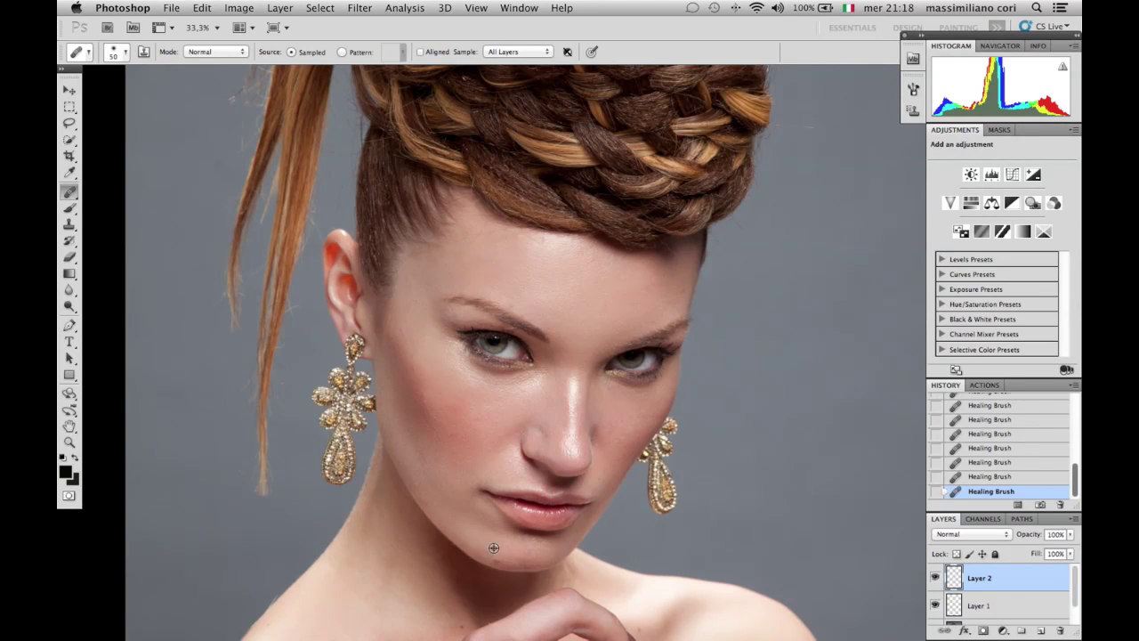
Blend the skin on the chin below the corner of the mouth with the Clone Stamp, sampling from the nearby jaw
{"action": "key", "text": "s"}
{"action": "left_click", "coordinate": [479, 532], "text": "alt"}
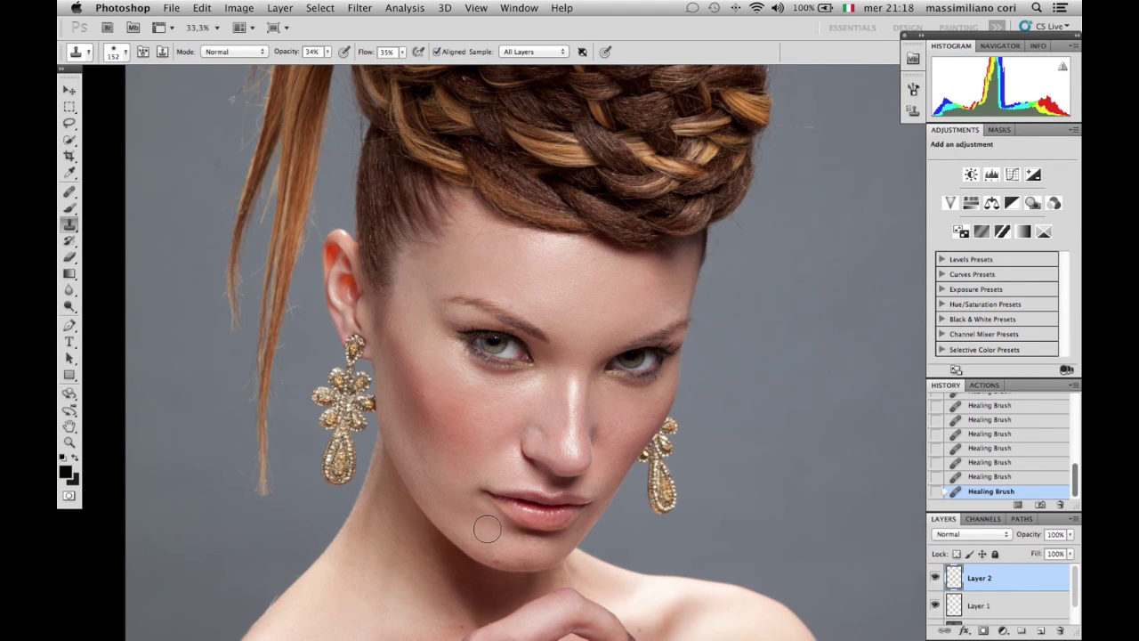
{"action": "left_click", "coordinate": [490, 528]}
{"action": "left_click", "coordinate": [493, 537]}
{"action": "left_click", "coordinate": [492, 535]}
{"action": "left_click", "coordinate": [489, 531]}
{"action": "left_click", "coordinate": [486, 528]}
{"action": "left_click", "coordinate": [482, 525]}
{"action": "left_click", "coordinate": [482, 526]}
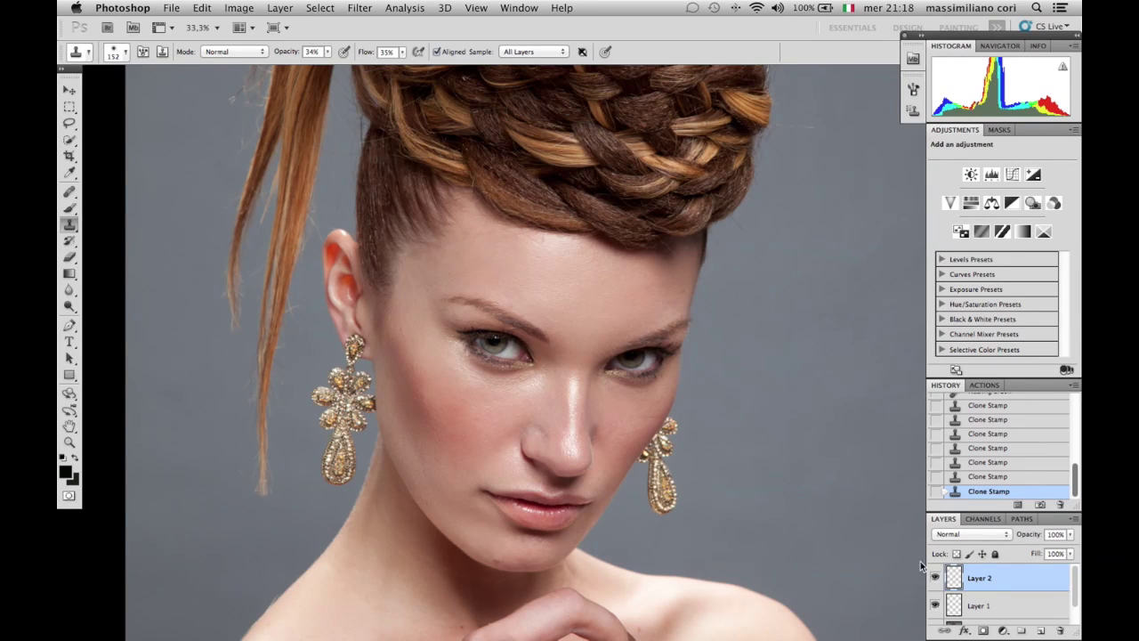
Flatten the image into a single Background layer
{"action": "left_click", "coordinate": [335, 9]}
{"action": "mouse_move", "coordinate": [297, 9]}
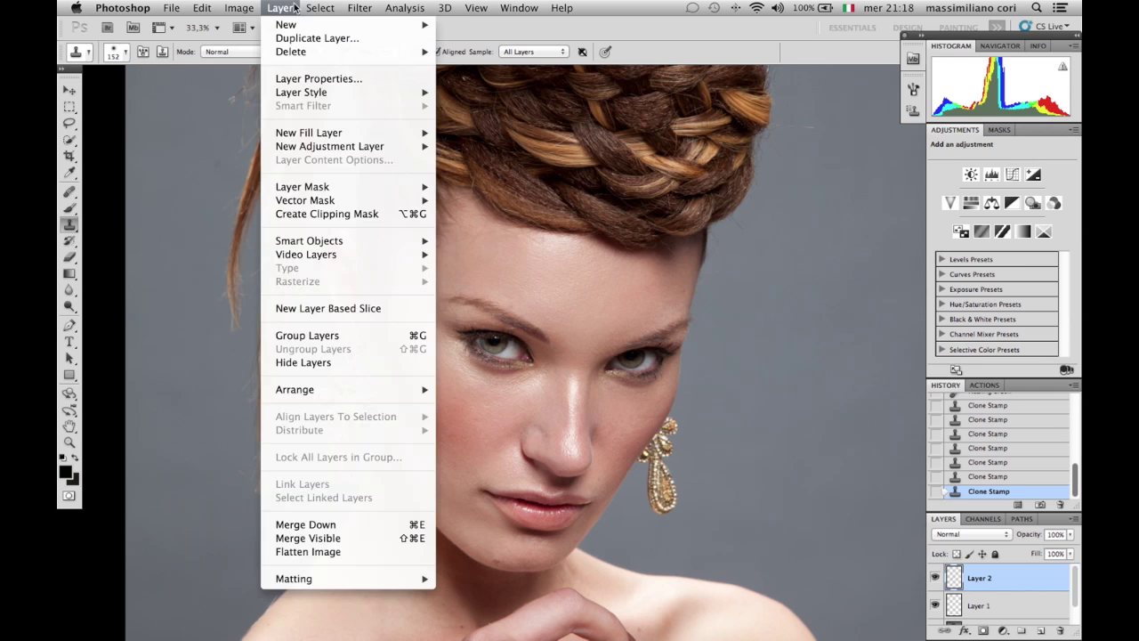
{"action": "left_click", "coordinate": [347, 551]}
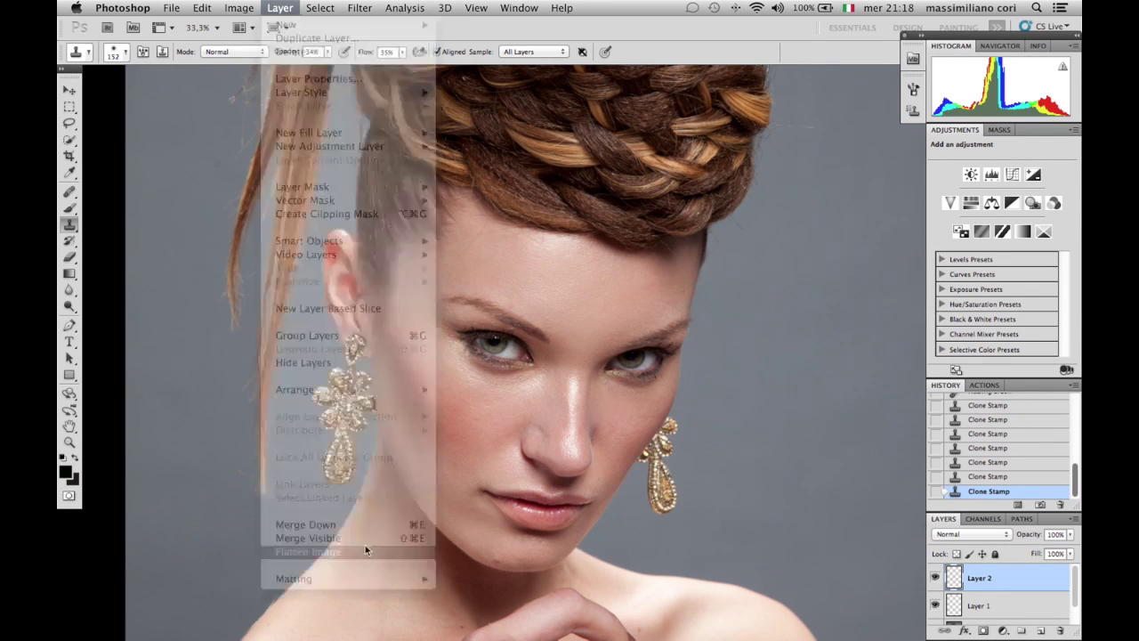
Compare the original photo snapshot with the retouched version in the history, returning to the Flatten Image state
{"action": "left_click_drag", "start_coordinate": [1075, 487], "coordinate": [1076, 381]}
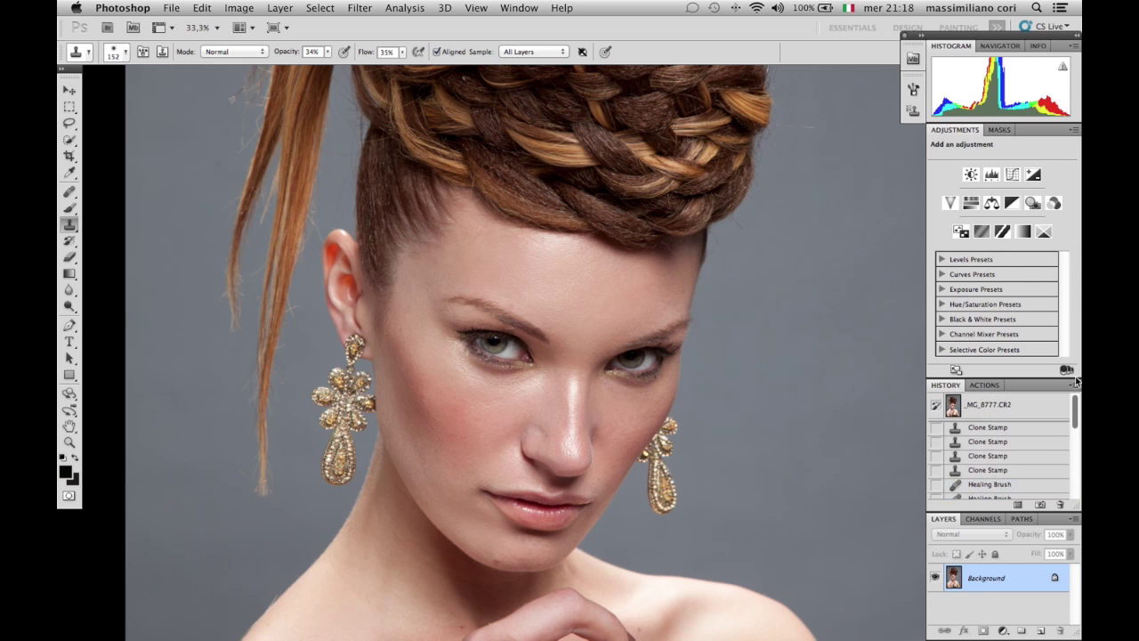
{"action": "left_click", "coordinate": [1042, 407]}
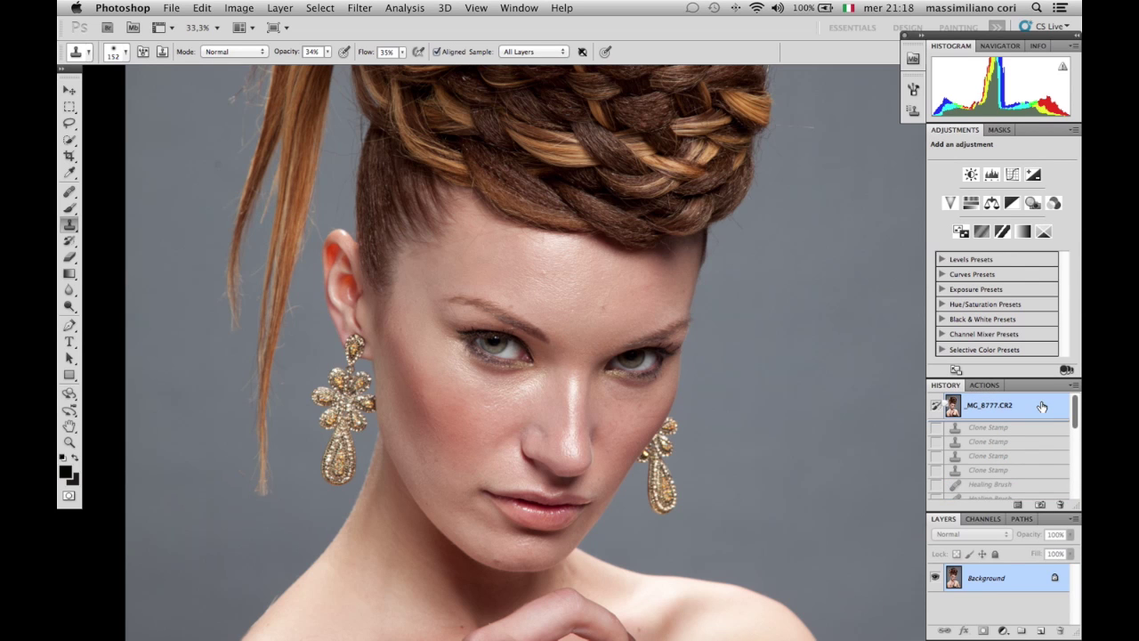
{"action": "left_click_drag", "start_coordinate": [1075, 412], "coordinate": [1074, 490]}
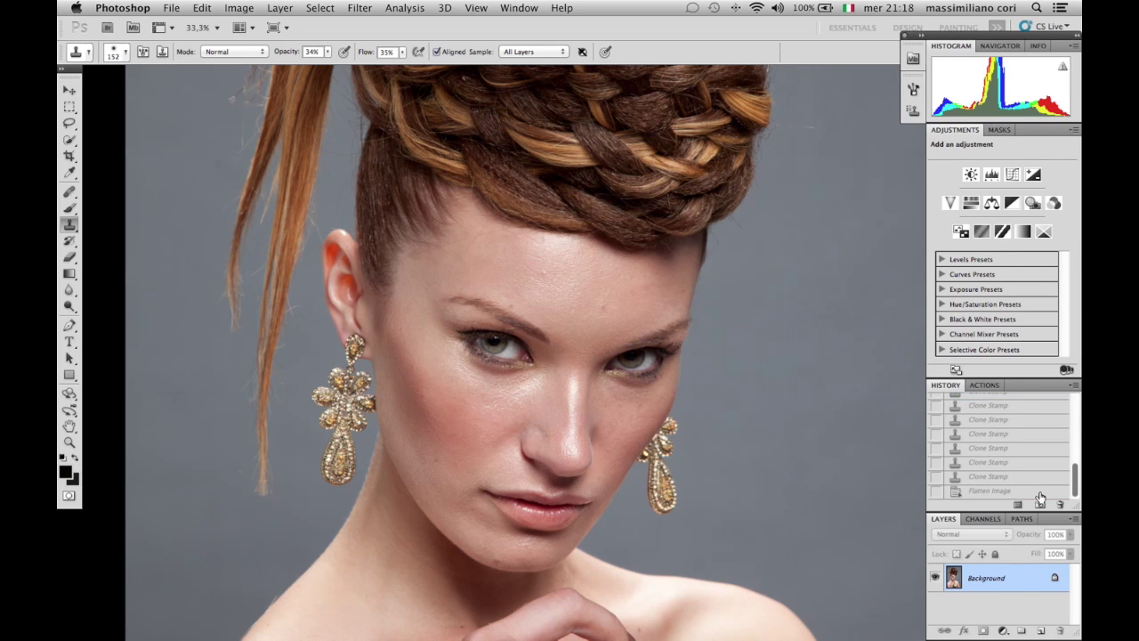
{"action": "left_click", "coordinate": [1039, 495]}
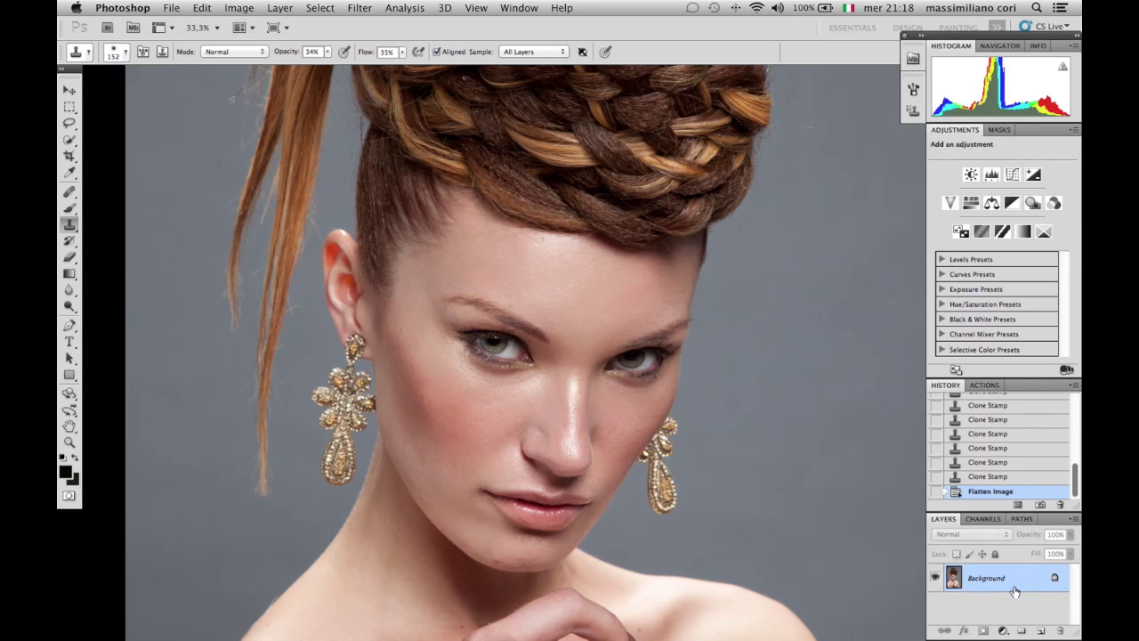
Duplicate the Background layer and draw a loose Lasso selection around the whole face, from the lower braids to below the chin
{"action": "left_click_drag", "start_coordinate": [1024, 606], "coordinate": [1040, 630]}
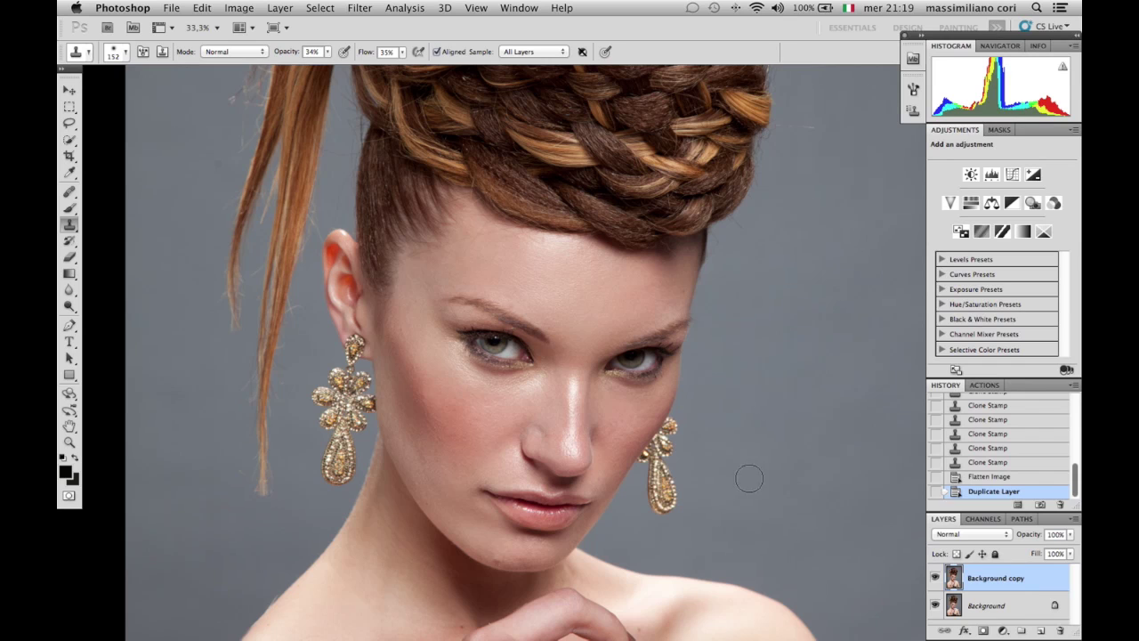
{"action": "left_click", "coordinate": [68, 125]}
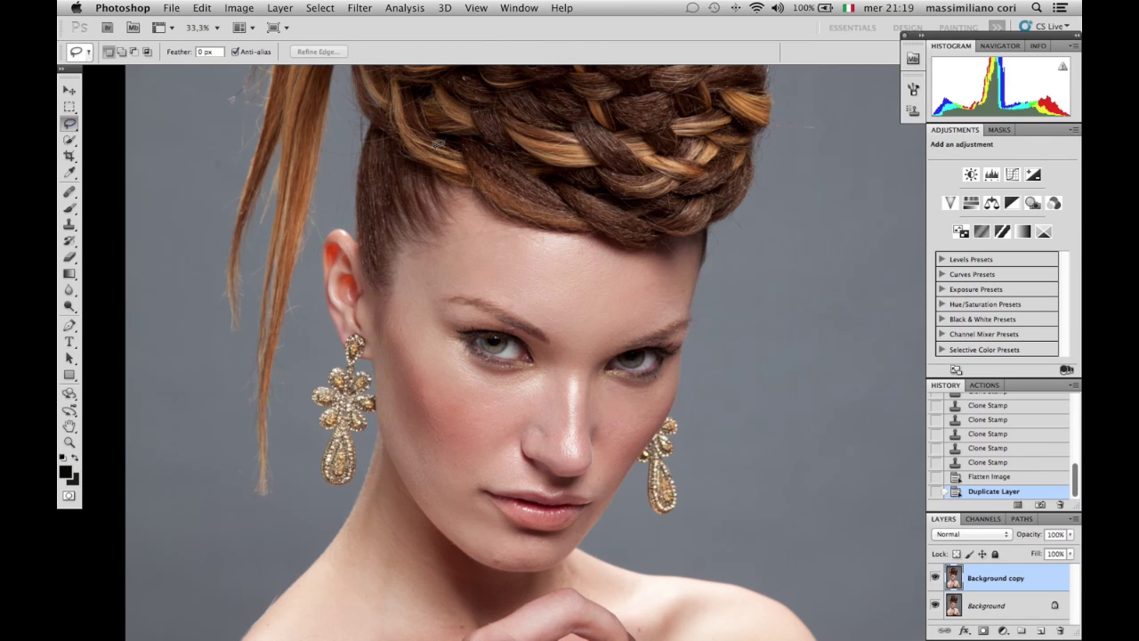
{"action": "mouse_move", "coordinate": [427, 148]}
{"action": "left_mouse_down"}
{"action": "mouse_move", "coordinate": [371, 216]}
{"action": "mouse_move", "coordinate": [353, 301]}
{"action": "left_mouse_up"}
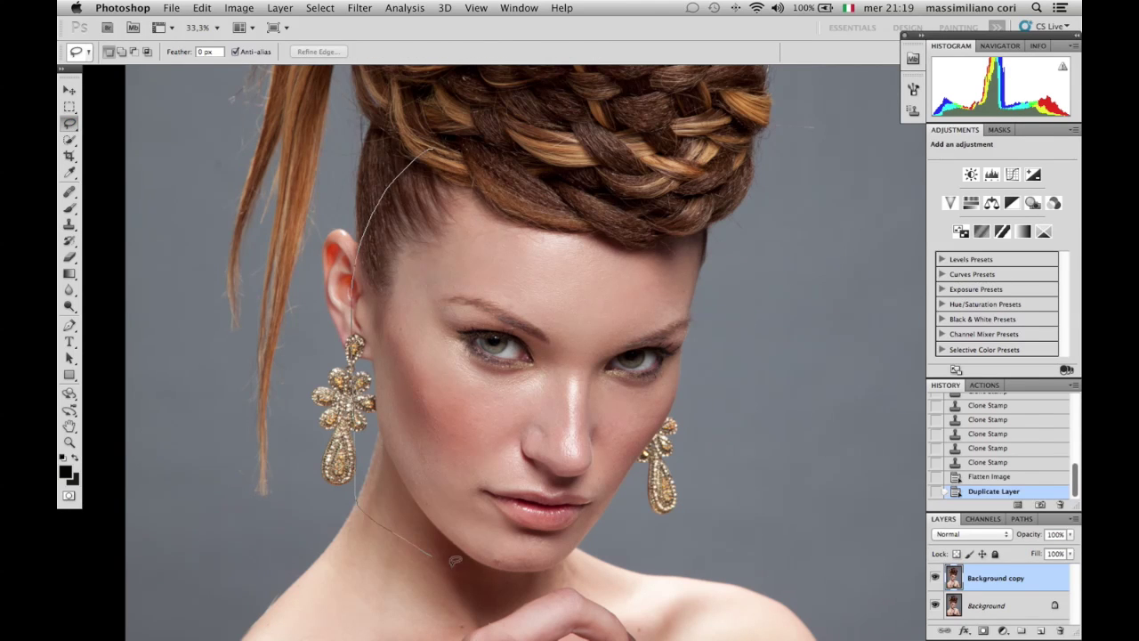
{"action": "mouse_move", "coordinate": [452, 564]}
{"action": "left_mouse_down"}
{"action": "mouse_move", "coordinate": [641, 537]}
{"action": "mouse_move", "coordinate": [716, 366]}
{"action": "mouse_move", "coordinate": [748, 203]}
{"action": "mouse_move", "coordinate": [737, 167]}
{"action": "mouse_move", "coordinate": [495, 167]}
{"action": "mouse_move", "coordinate": [424, 147]}
{"action": "left_mouse_up"}
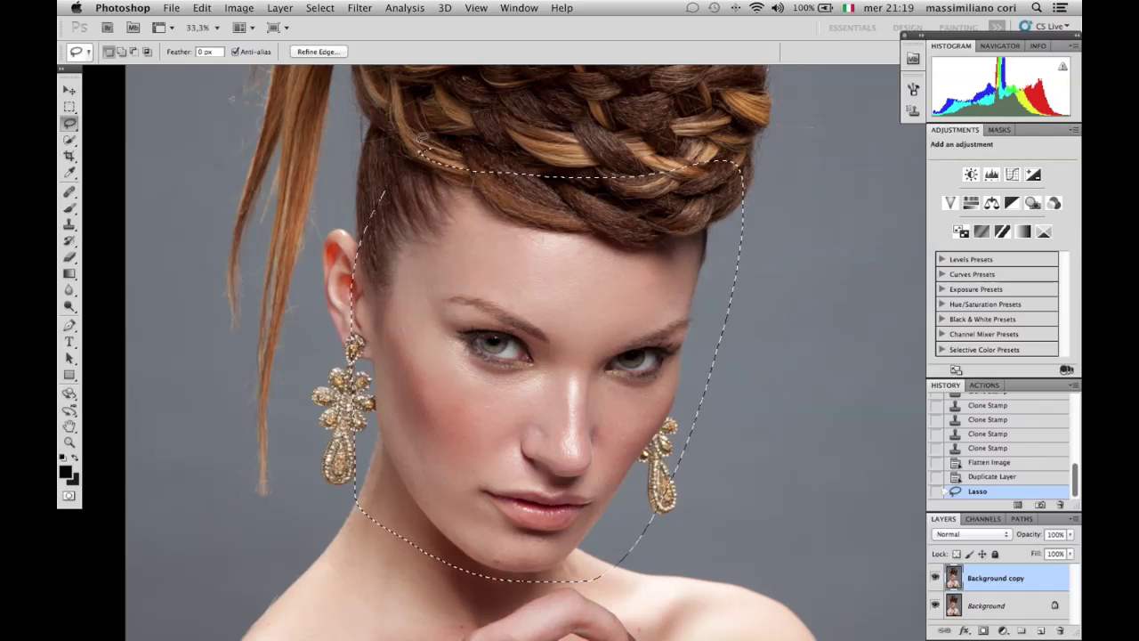
Apply a Motion Blur to the selected face at an angle of -62° and a distance of 32 pixels
{"action": "left_click", "coordinate": [360, 8]}
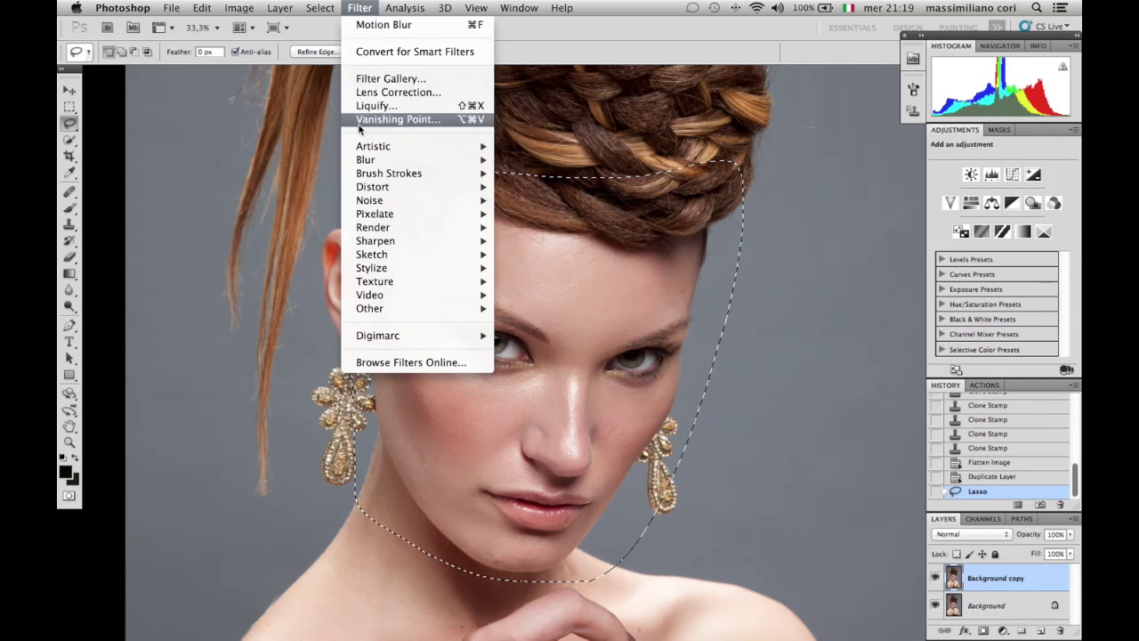
{"action": "mouse_move", "coordinate": [360, 161]}
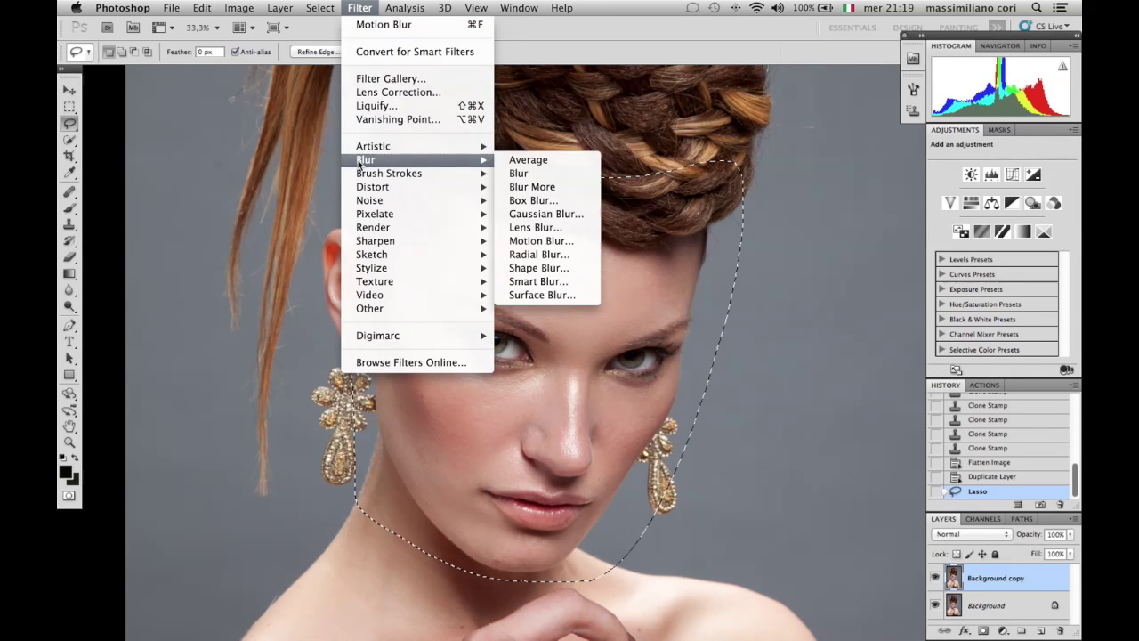
{"action": "left_click", "coordinate": [538, 240]}
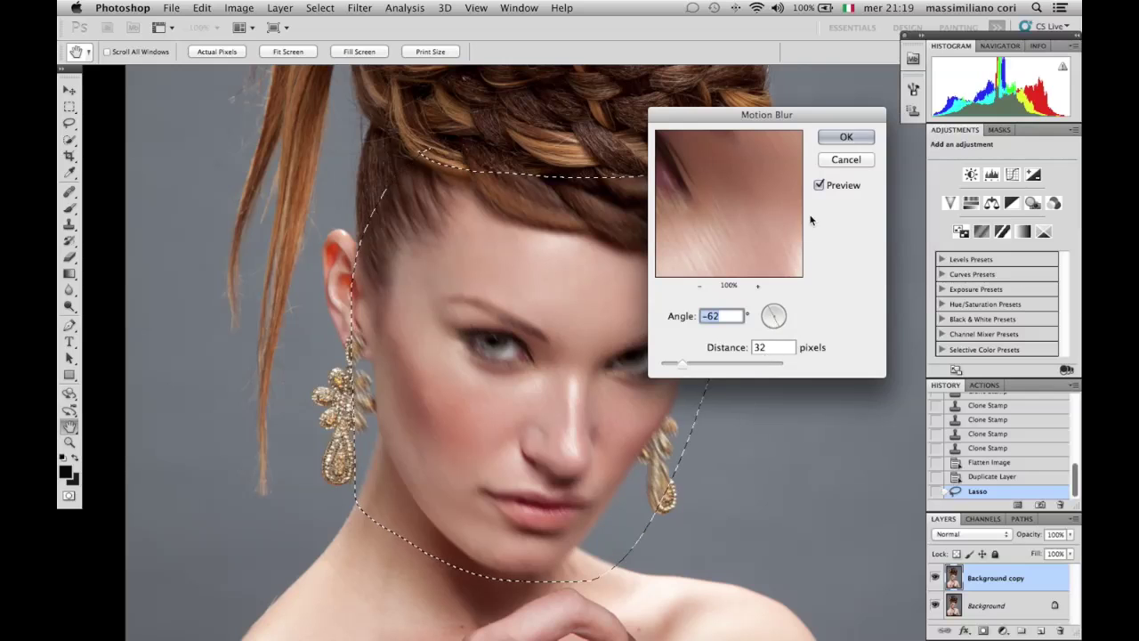
{"action": "left_click", "coordinate": [845, 137]}
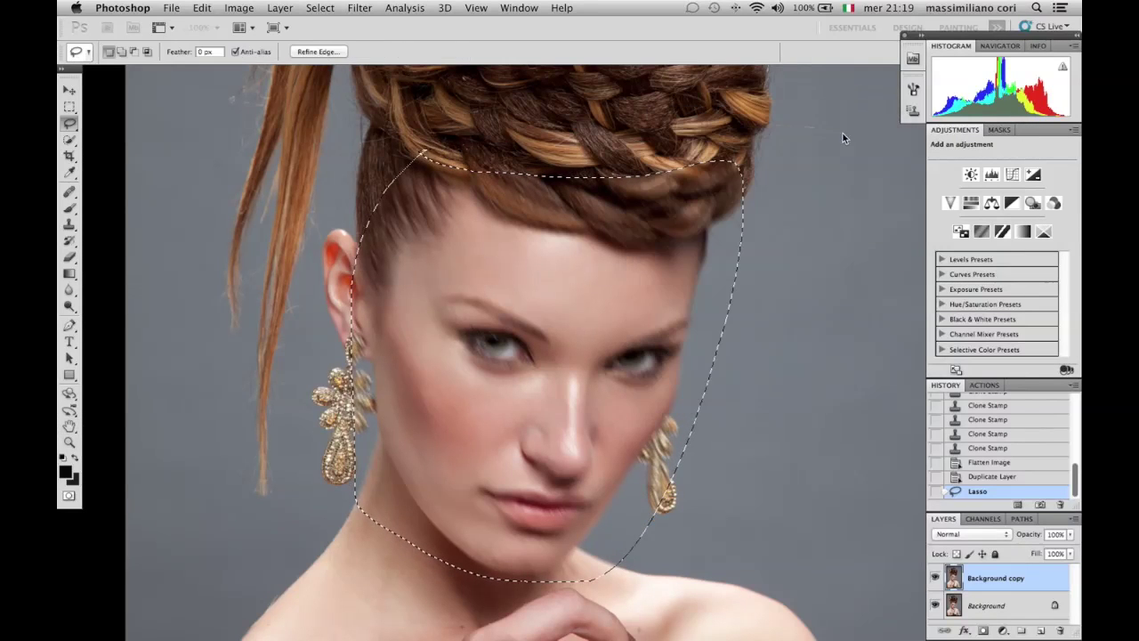
Blur the selected face again with Motion Blur at an angle of -7° and a distance of 32 pixels
{"action": "left_click", "coordinate": [359, 8]}
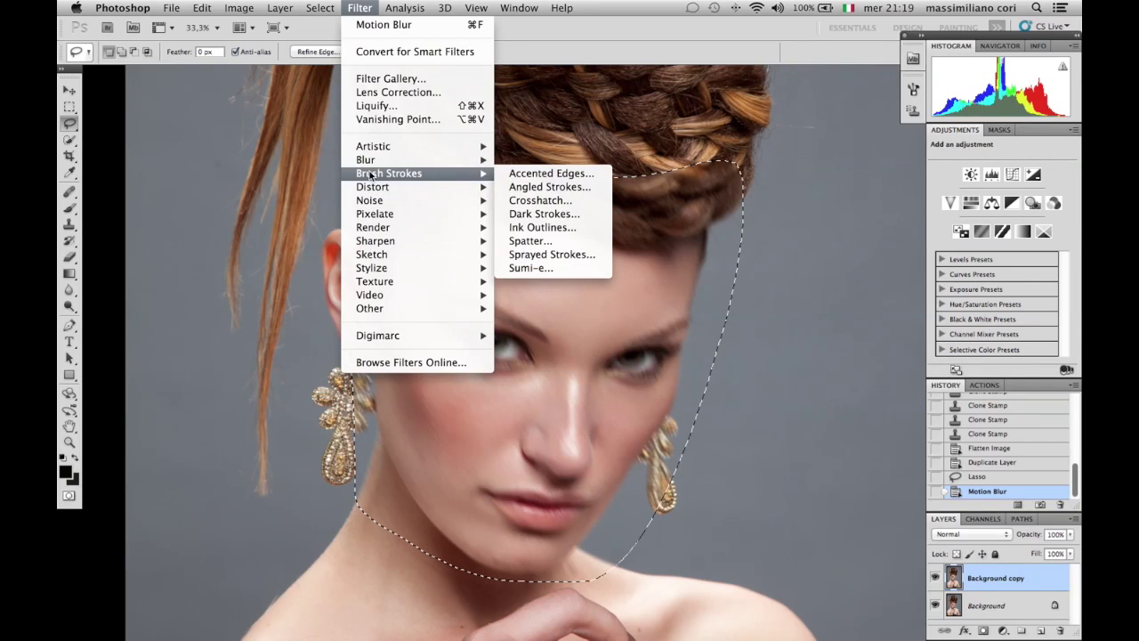
{"action": "mouse_move", "coordinate": [370, 186]}
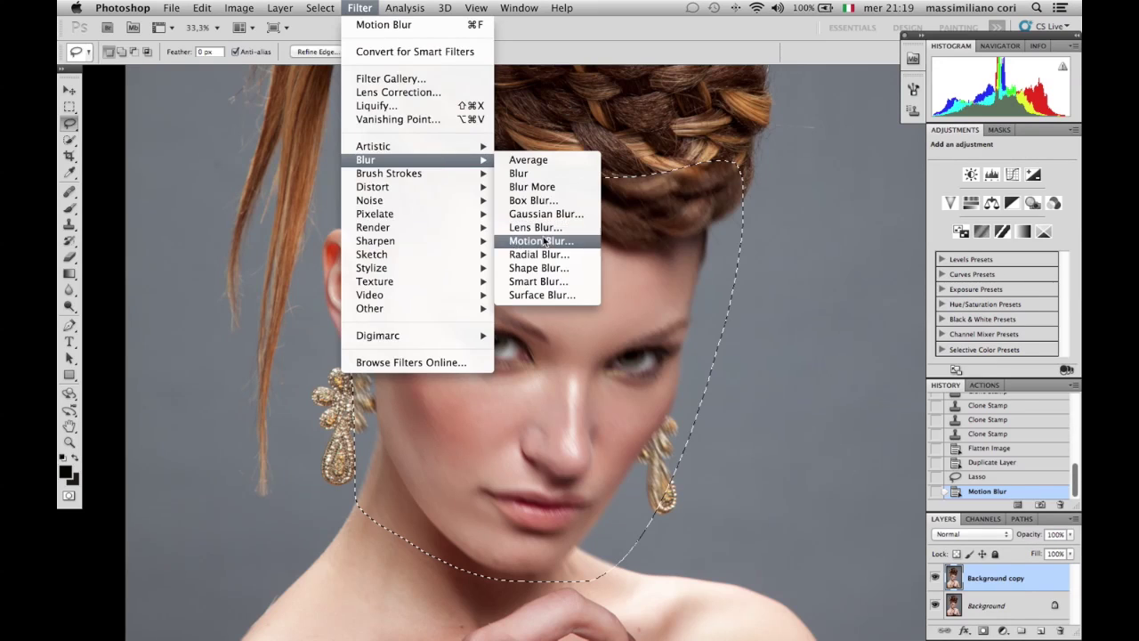
{"action": "left_click", "coordinate": [534, 240]}
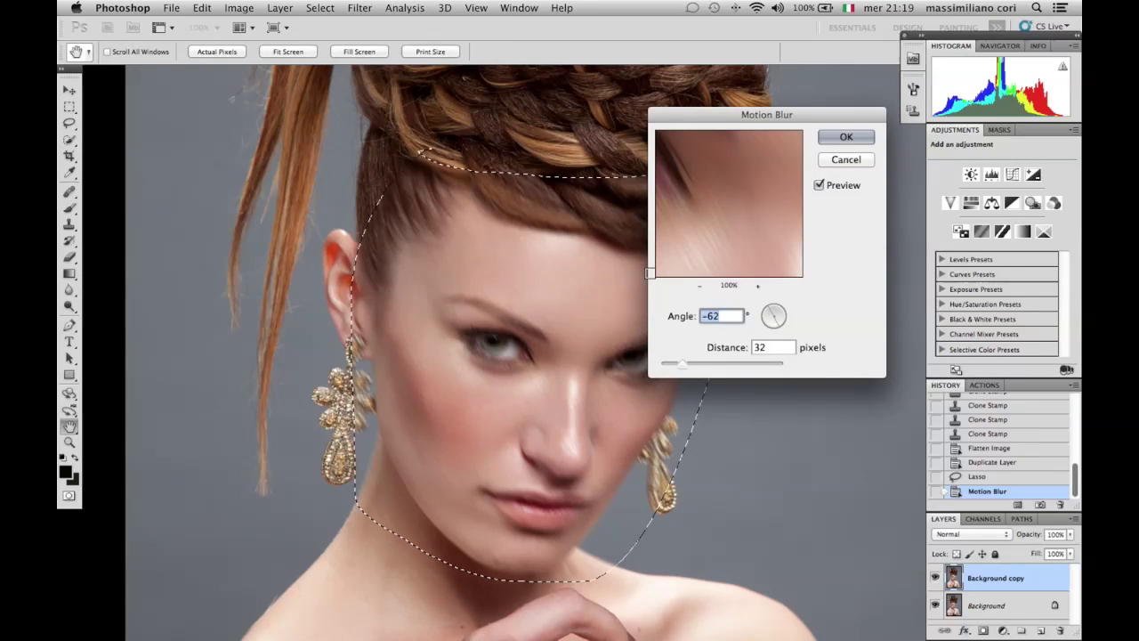
{"action": "left_click", "coordinate": [786, 319]}
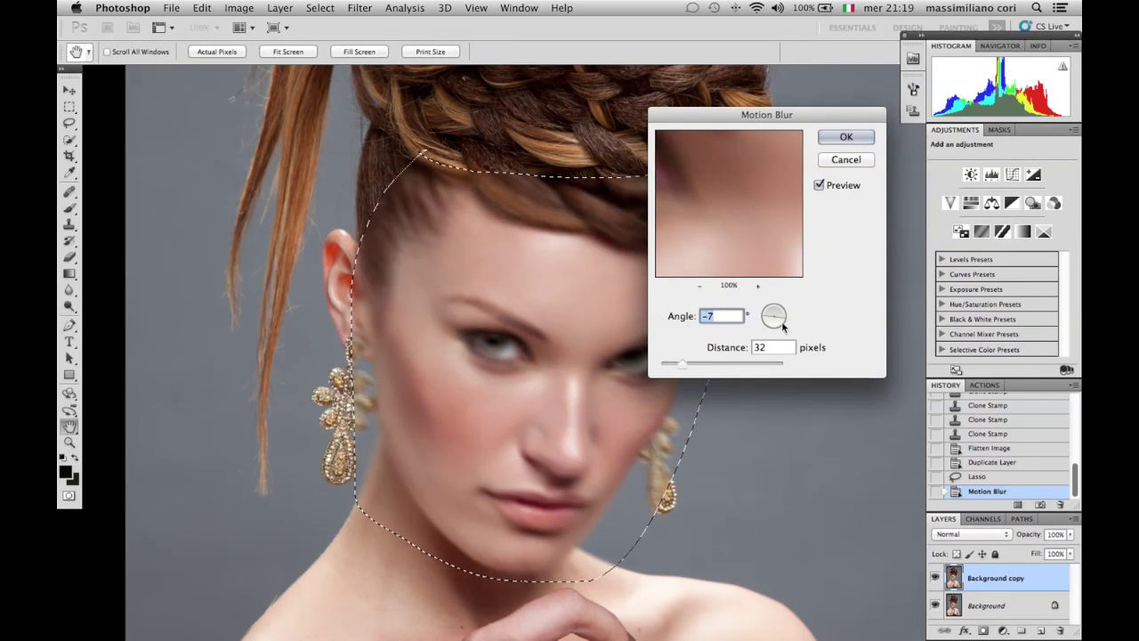
{"action": "left_click", "coordinate": [845, 138]}
Apply a third Motion Blur to the selected face at an angle of 65° and a distance of 32 pixels
{"action": "left_click", "coordinate": [360, 8]}
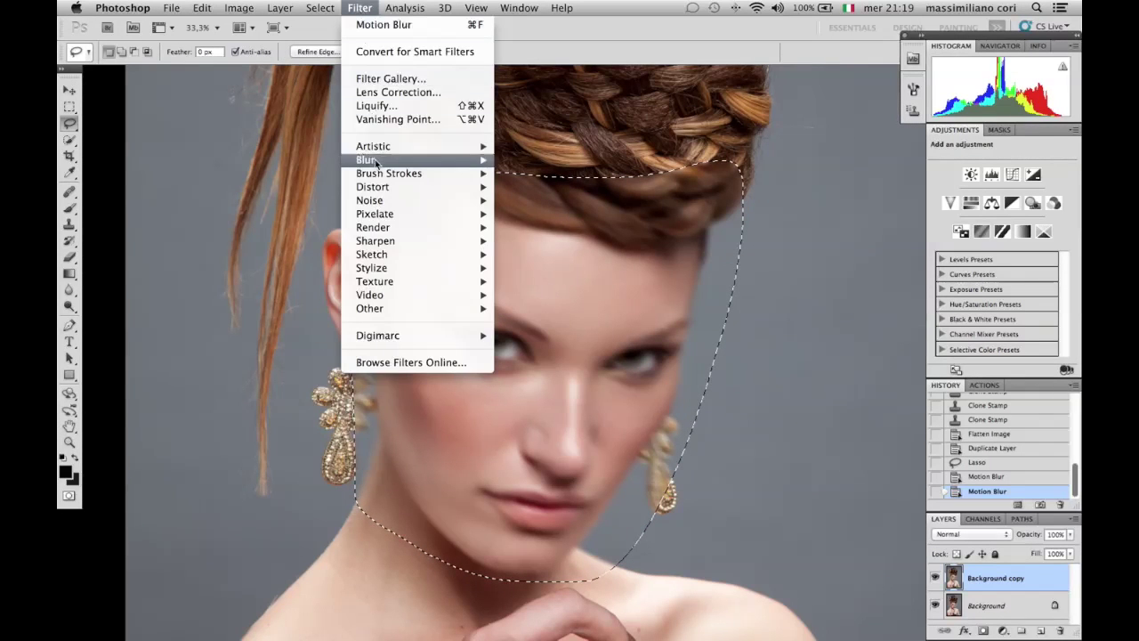
{"action": "mouse_move", "coordinate": [375, 165]}
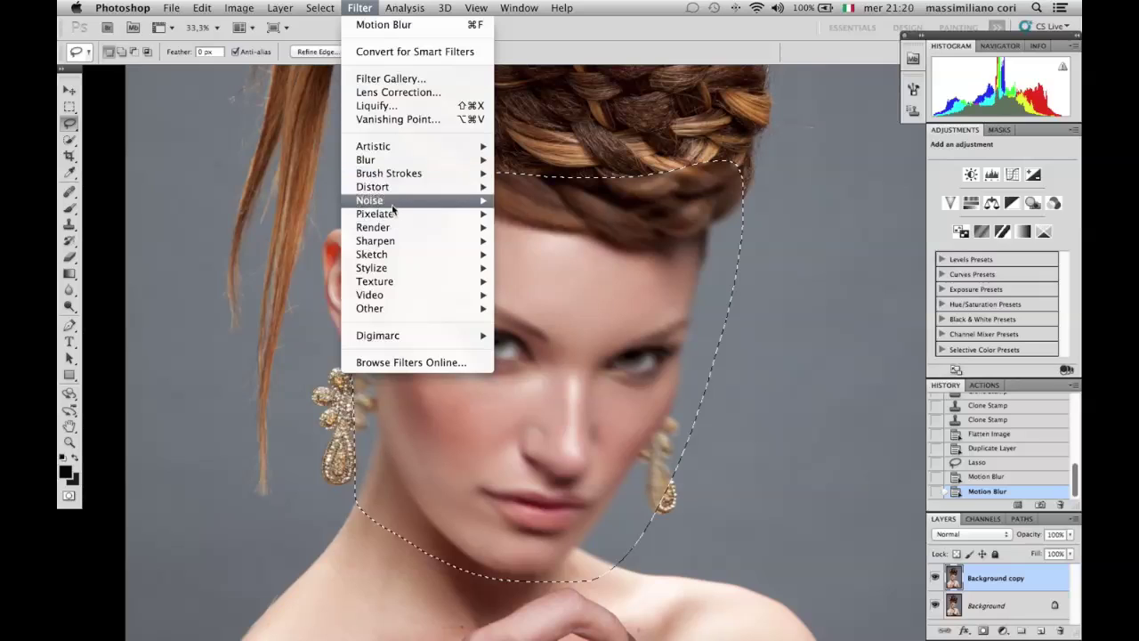
{"action": "mouse_move", "coordinate": [393, 207]}
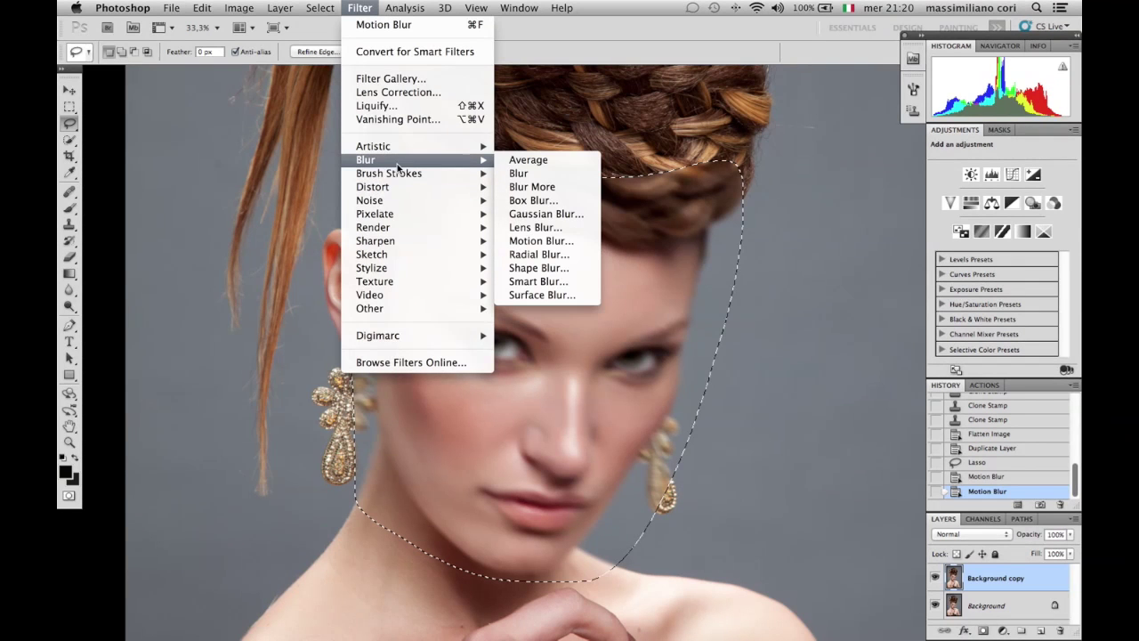
{"action": "left_click", "coordinate": [538, 242]}
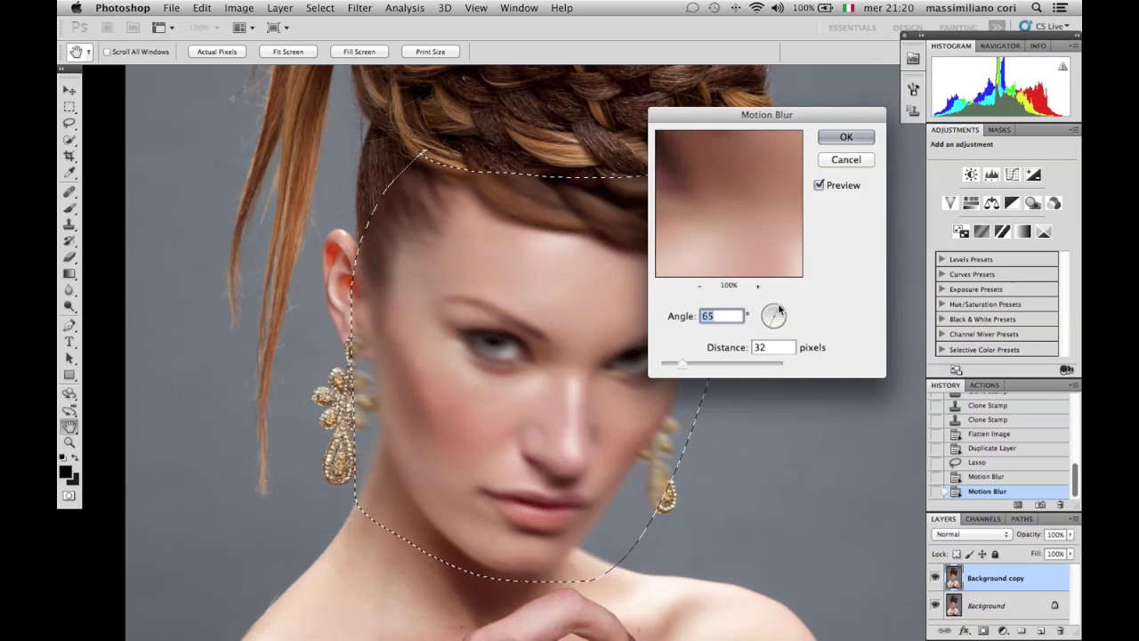
{"action": "left_click", "coordinate": [846, 136]}
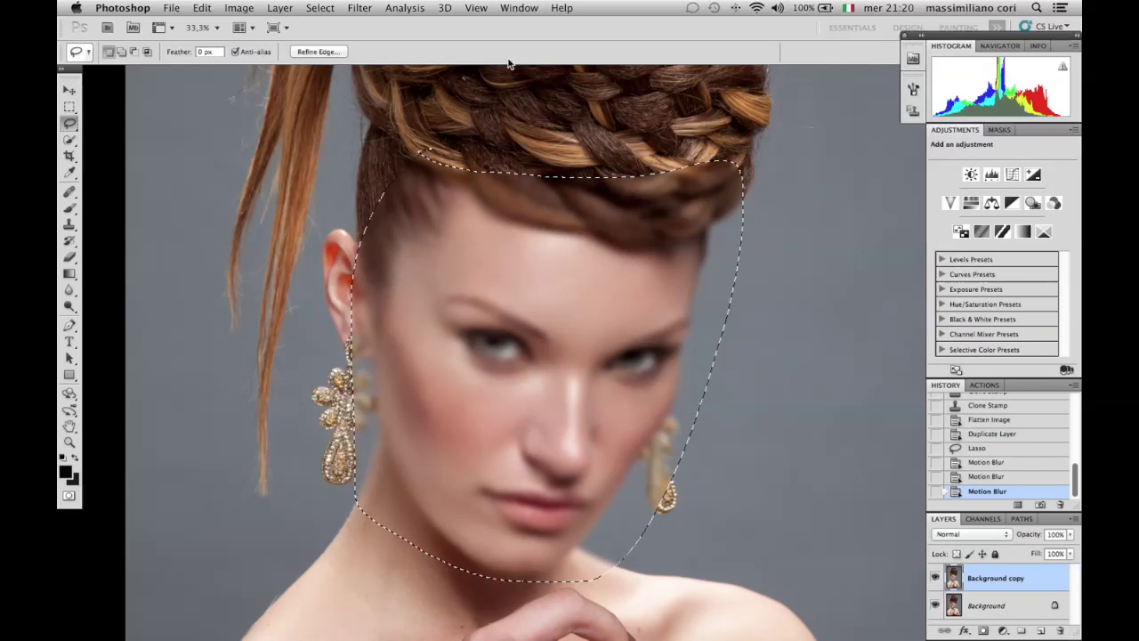
Apply a fourth Motion Blur to the selected face at an angle of -45° and a distance of 32 pixels
{"action": "left_click", "coordinate": [360, 8]}
{"action": "mouse_move", "coordinate": [385, 160]}
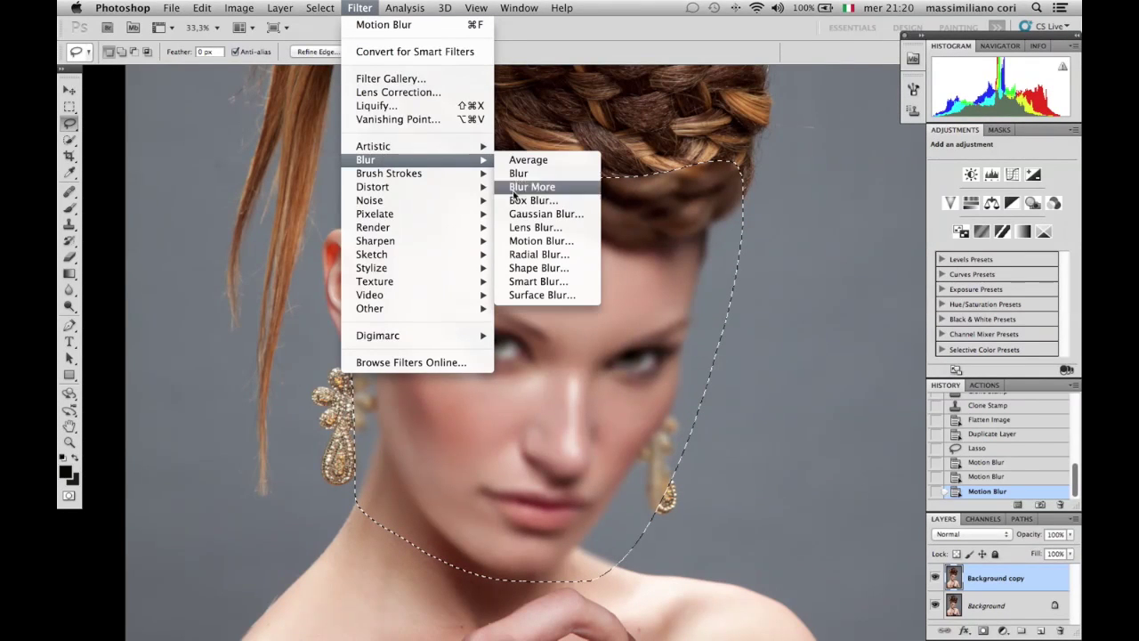
{"action": "left_click", "coordinate": [534, 241]}
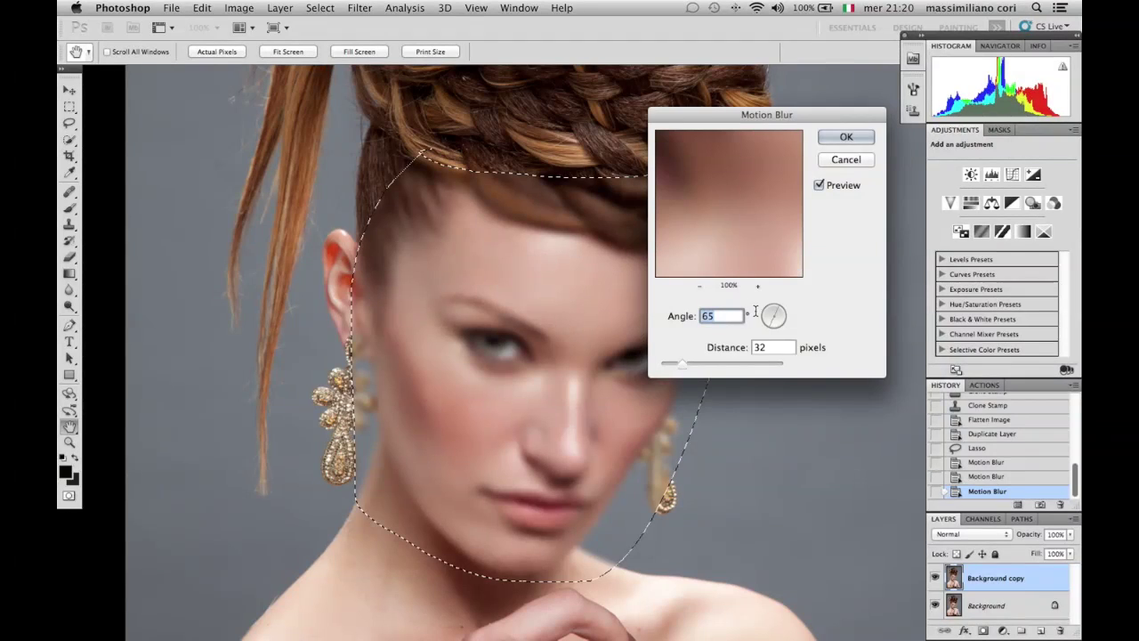
{"action": "left_click", "coordinate": [846, 137]}
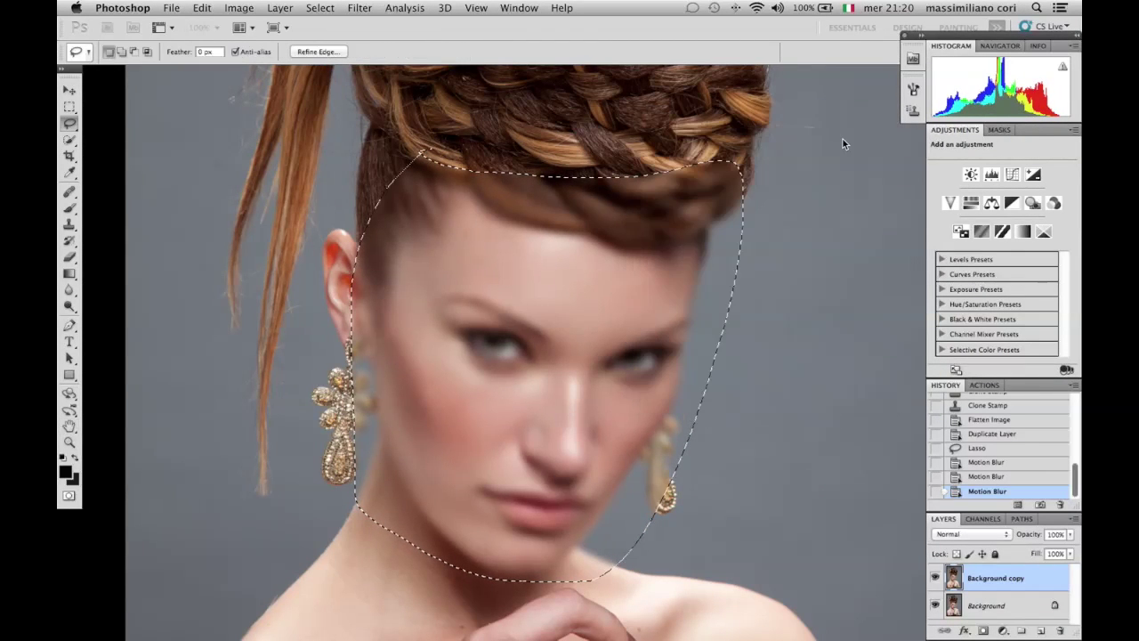
Apply a fifth Motion Blur to the selected face at an angle of 23° and a distance of 32 pixels
{"action": "left_click", "coordinate": [359, 8]}
{"action": "mouse_move", "coordinate": [391, 159]}
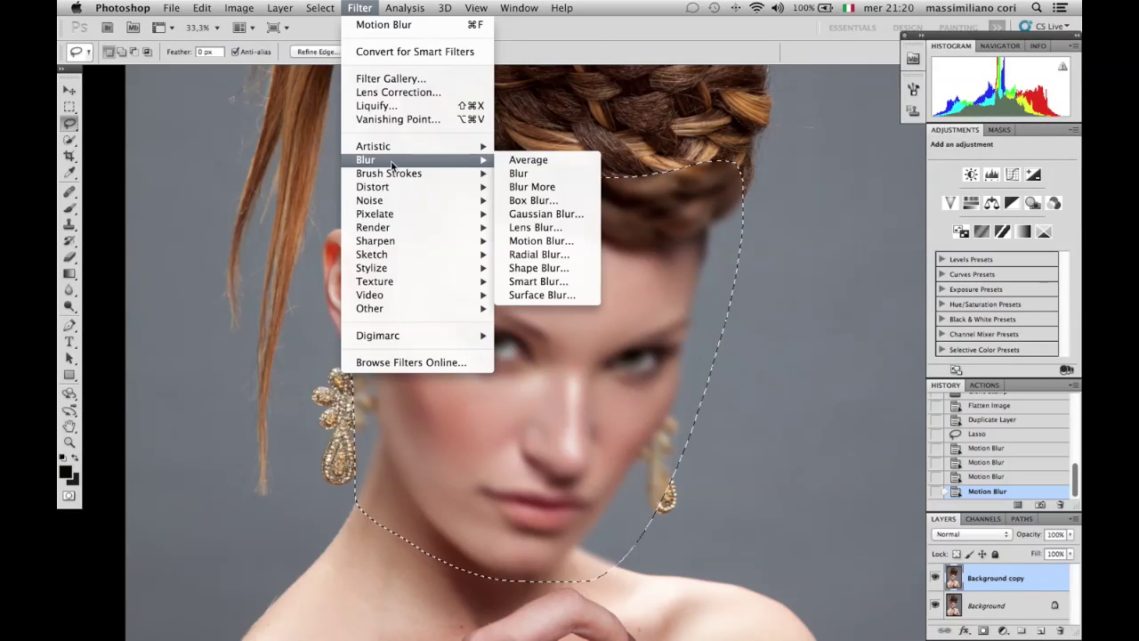
{"action": "left_click", "coordinate": [534, 241]}
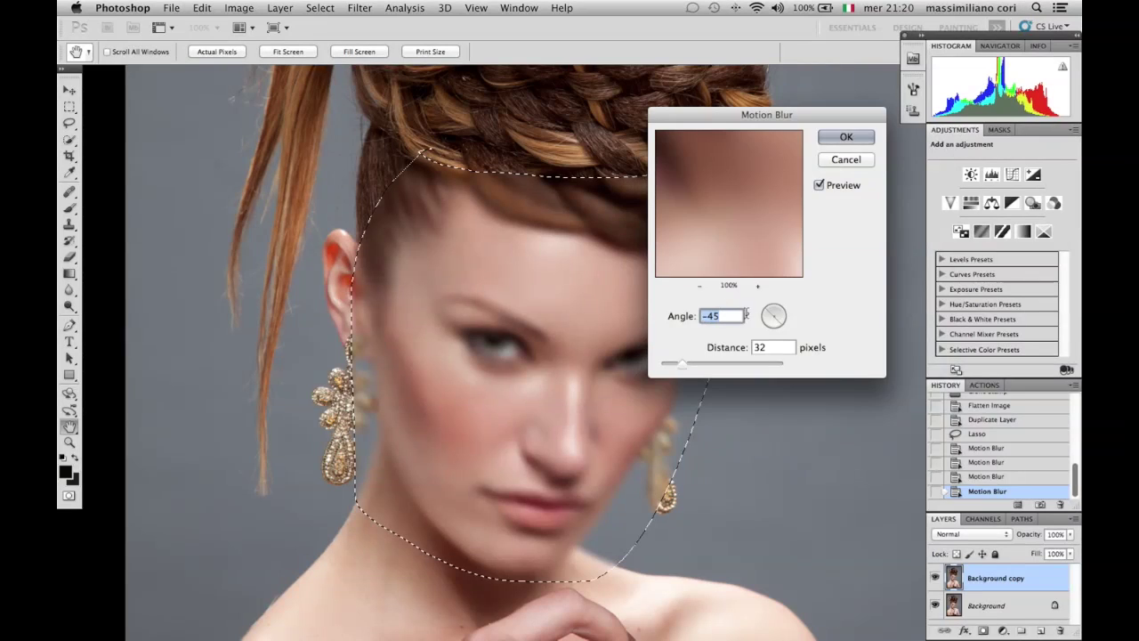
{"action": "left_click", "coordinate": [824, 138]}
Apply one more Motion Blur to the selected face, using the Motion Blur filter a sixth time
{"action": "left_click", "coordinate": [359, 8]}
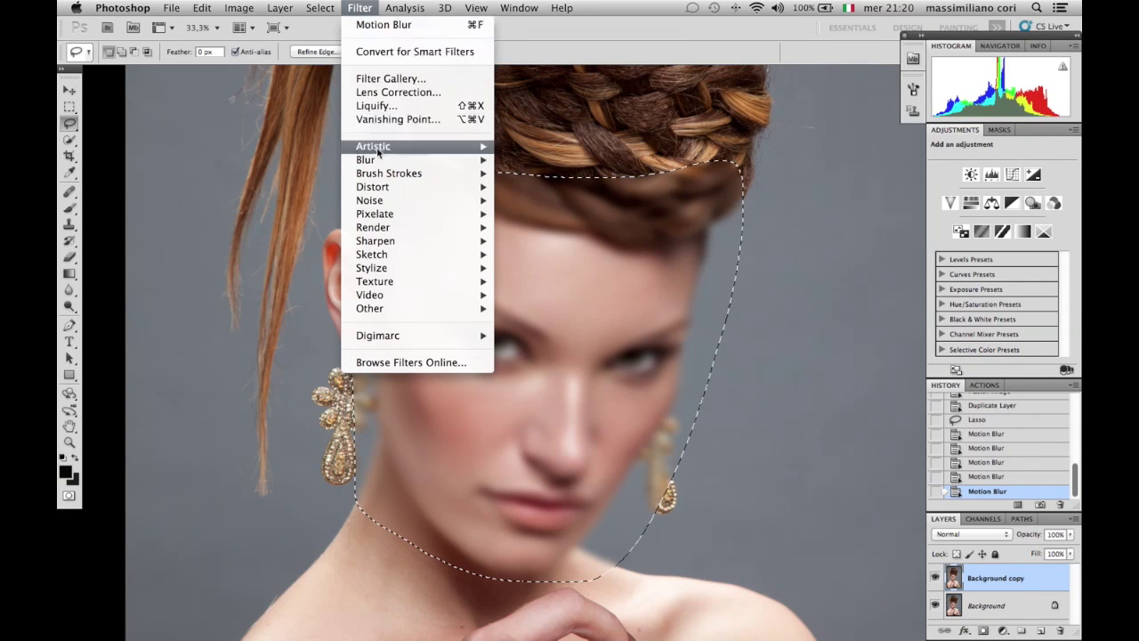
{"action": "mouse_move", "coordinate": [381, 162]}
{"action": "left_click", "coordinate": [573, 241]}
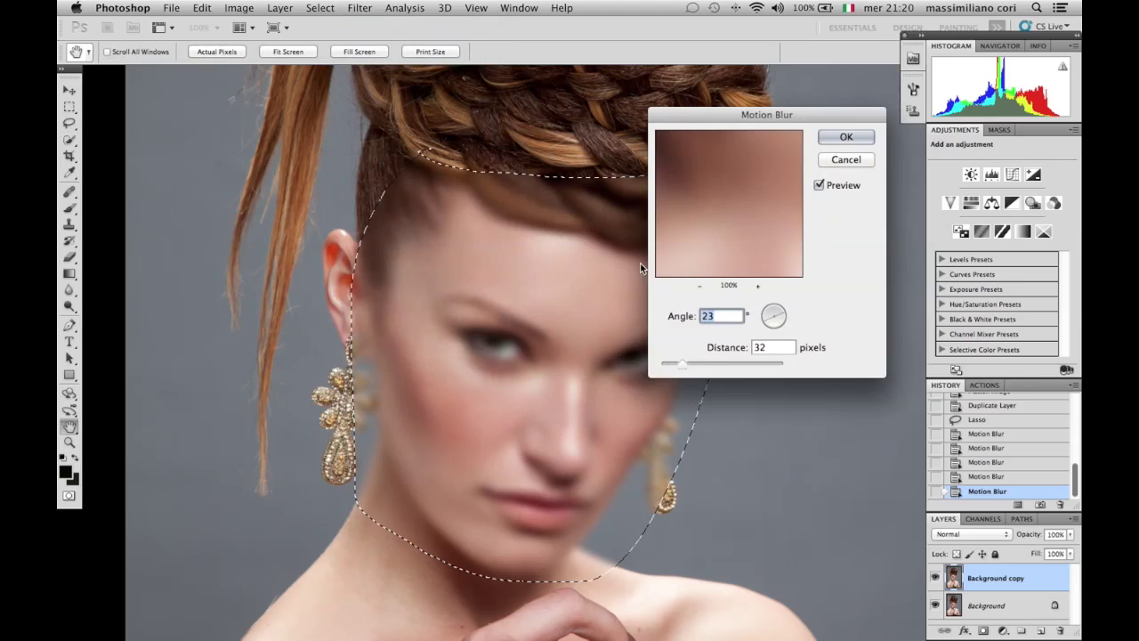
{"action": "left_click", "coordinate": [830, 137]}
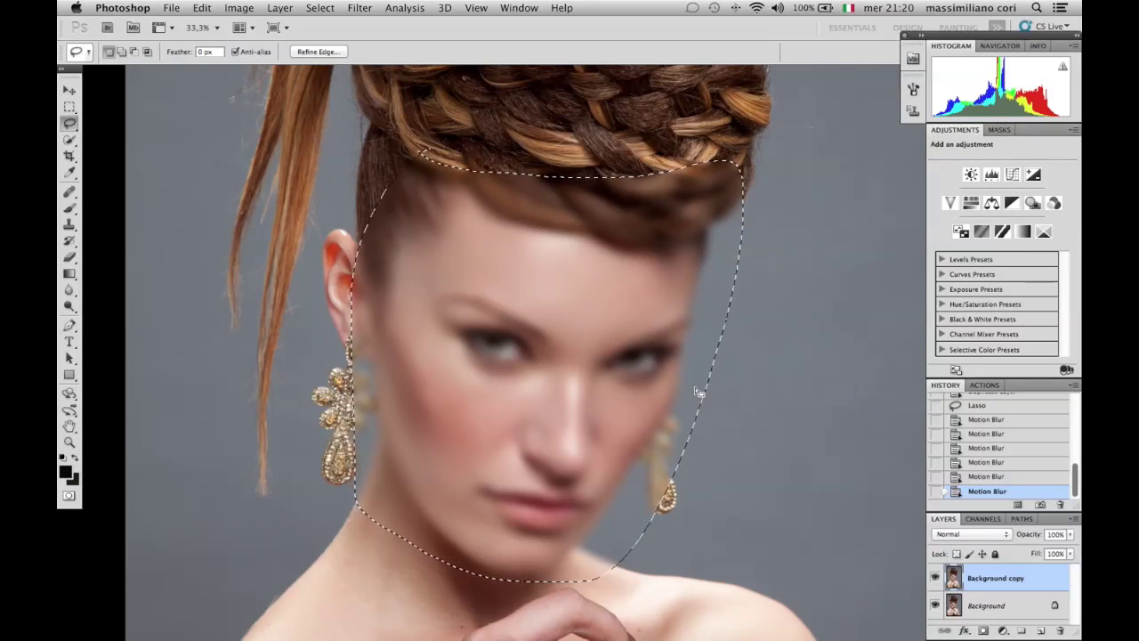
Add a layer mask to the blurred duplicate layer from the face selection and invert the mask to hide the blurred face
{"action": "key", "text": "super+minus"}
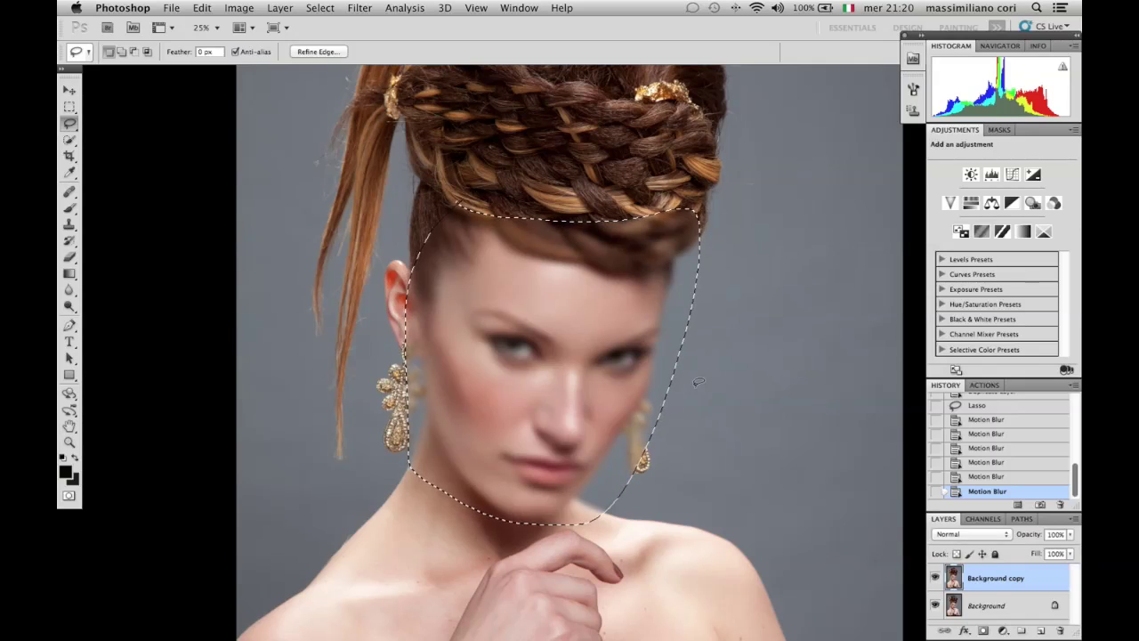
{"action": "left_click", "coordinate": [983, 630]}
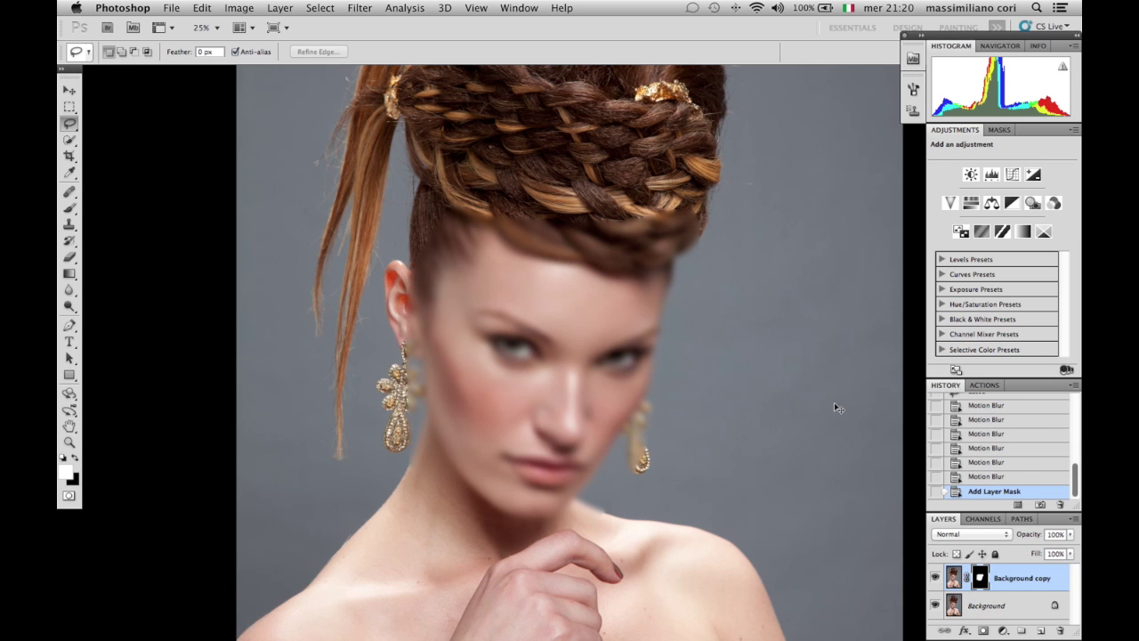
{"action": "key", "text": "super+i"}
Choose the Brush tool for the layer mask and set its size to 319 px
{"action": "key", "text": "super+plus"}
{"action": "key", "text": "super+plus"}
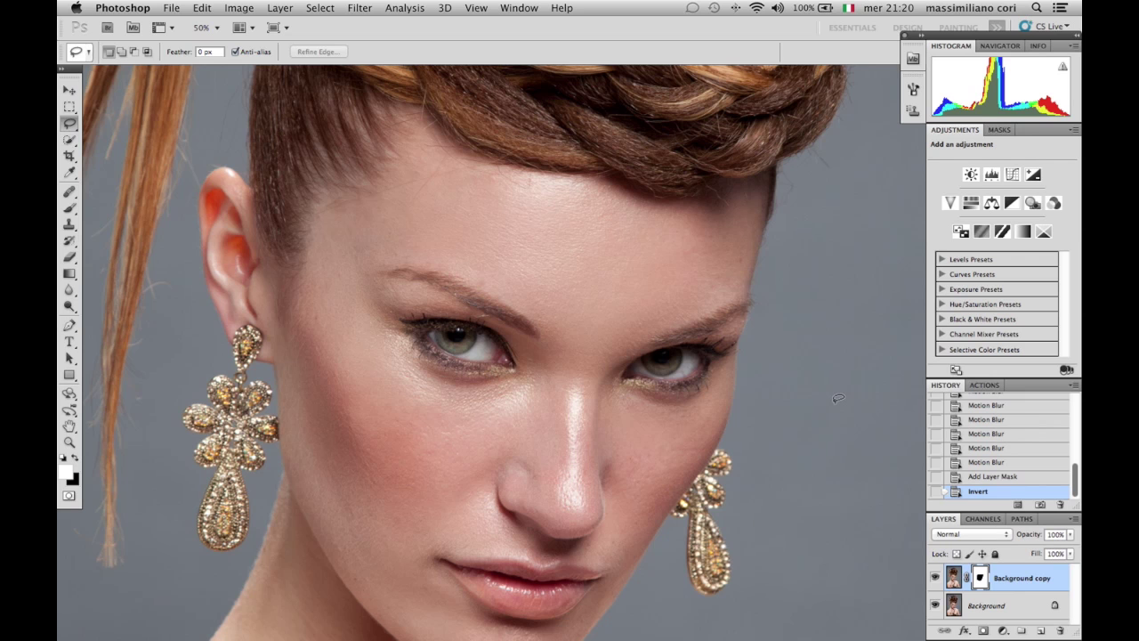
{"action": "scroll", "coordinate": [837, 398], "scroll_direction": "down", "scroll_amount": 2}
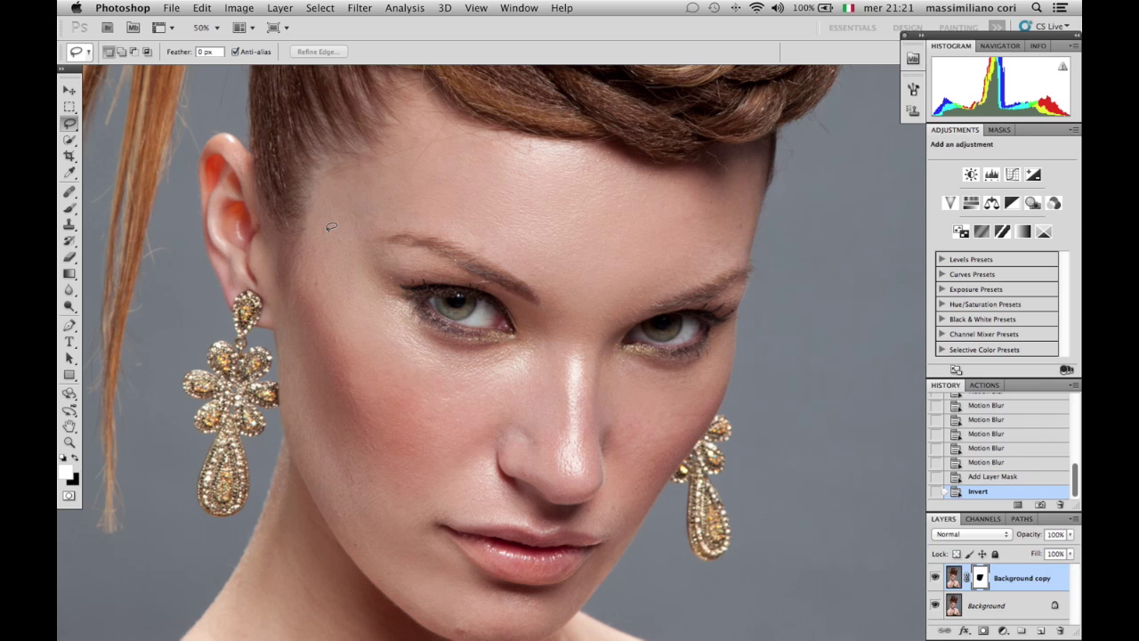
{"action": "key", "text": "b"}
{"action": "right_click", "coordinate": [425, 184]}
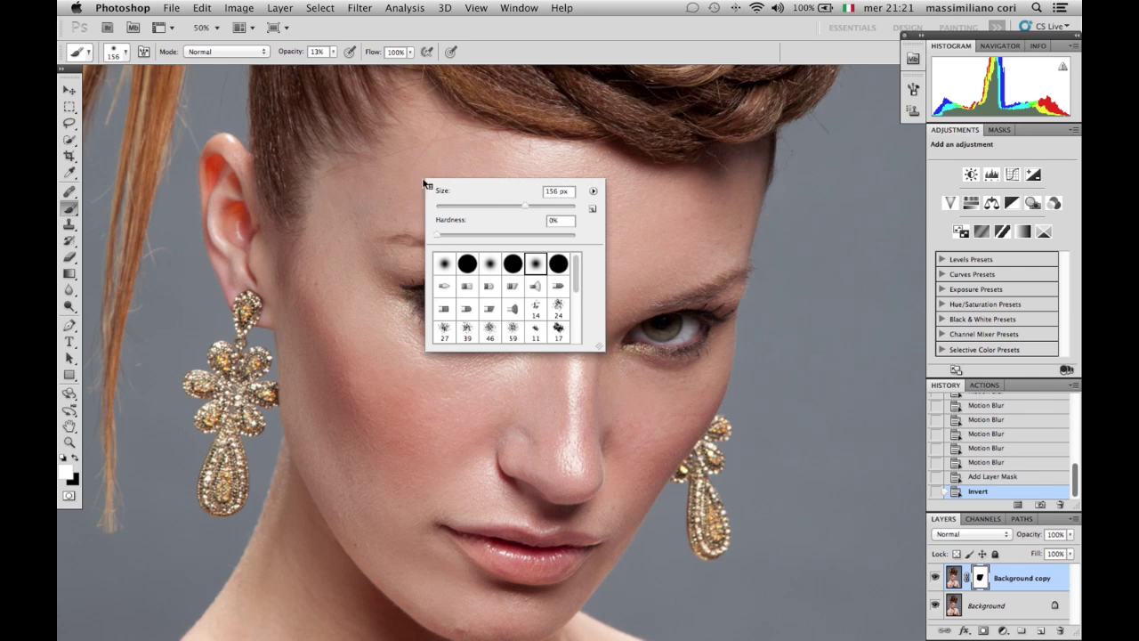
{"action": "left_click", "coordinate": [548, 204]}
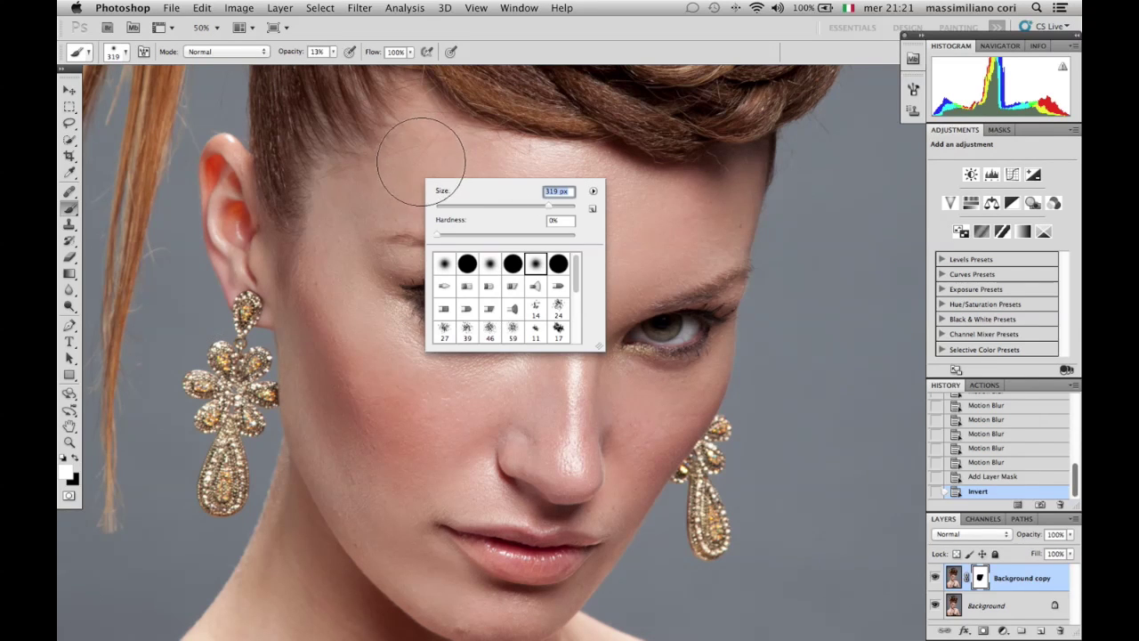
{"action": "key", "text": "Return"}
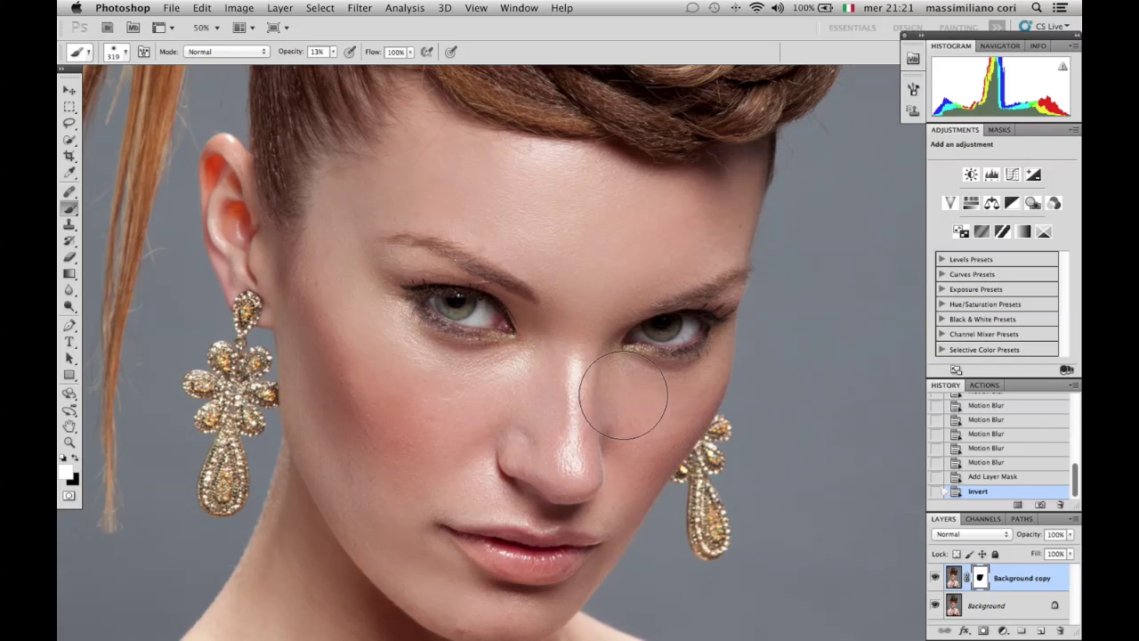
Paint white on the layer mask over both cheeks at 13% opacity to blend in the blurred skin
{"action": "left_click", "coordinate": [682, 411]}
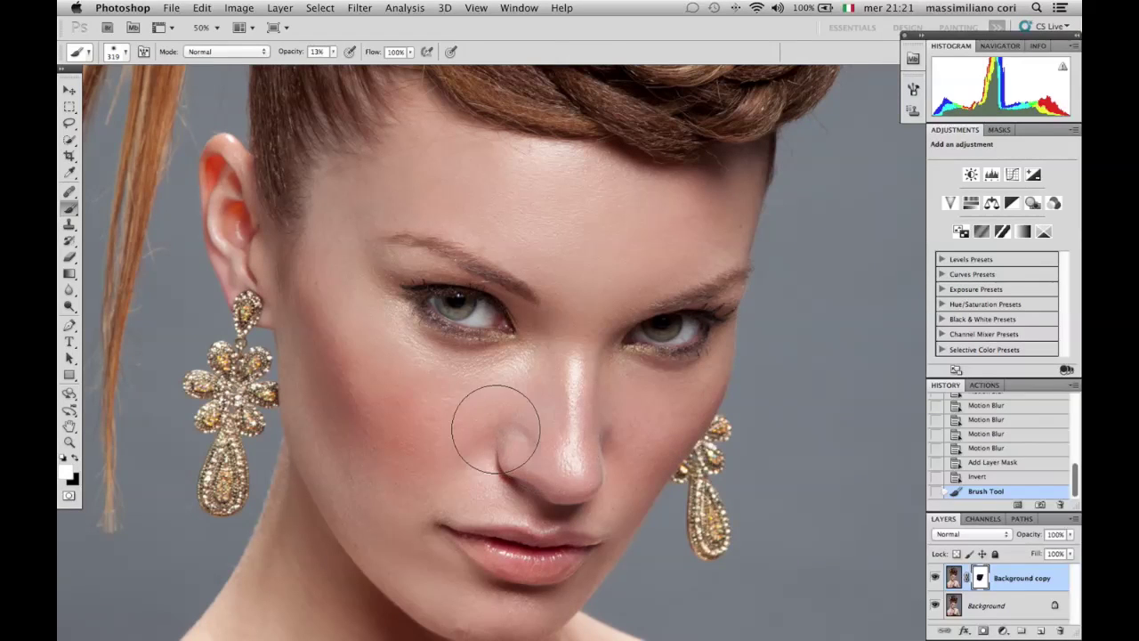
{"action": "left_click", "coordinate": [436, 443]}
{"action": "mouse_move", "coordinate": [434, 444]}
{"action": "left_mouse_down"}
{"action": "mouse_move", "coordinate": [464, 460]}
{"action": "mouse_move", "coordinate": [379, 419]}
{"action": "left_mouse_up"}
Reduce the brush size to 104 px and set the foreground colour to pure white for painting on the mask
{"action": "left_click", "coordinate": [376, 419], "text": "alt"}
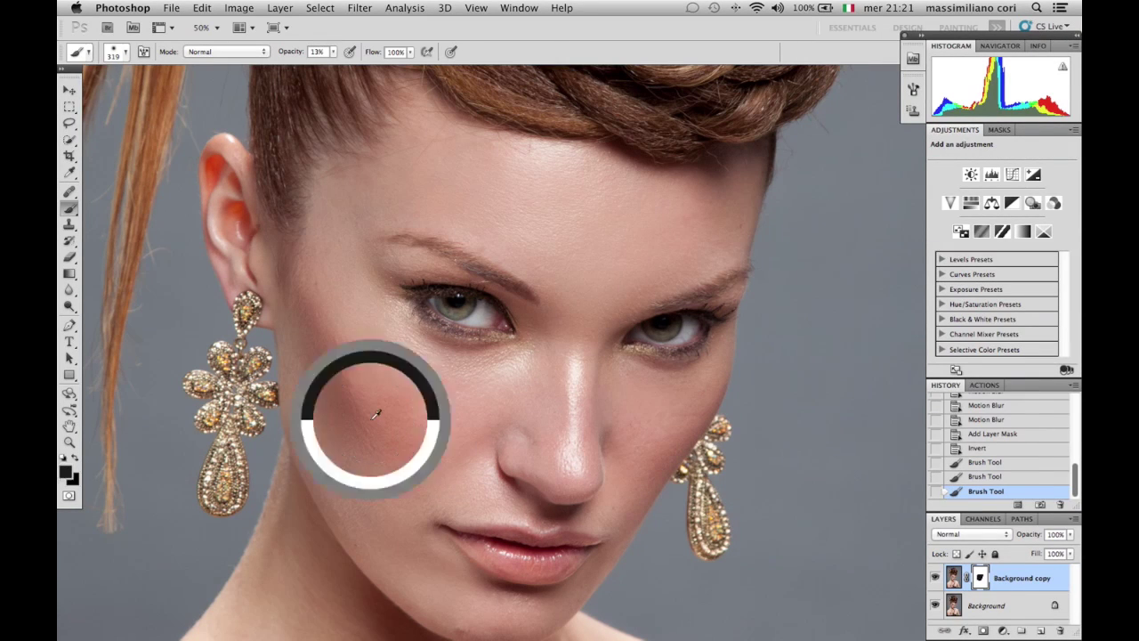
{"action": "right_click", "coordinate": [402, 432]}
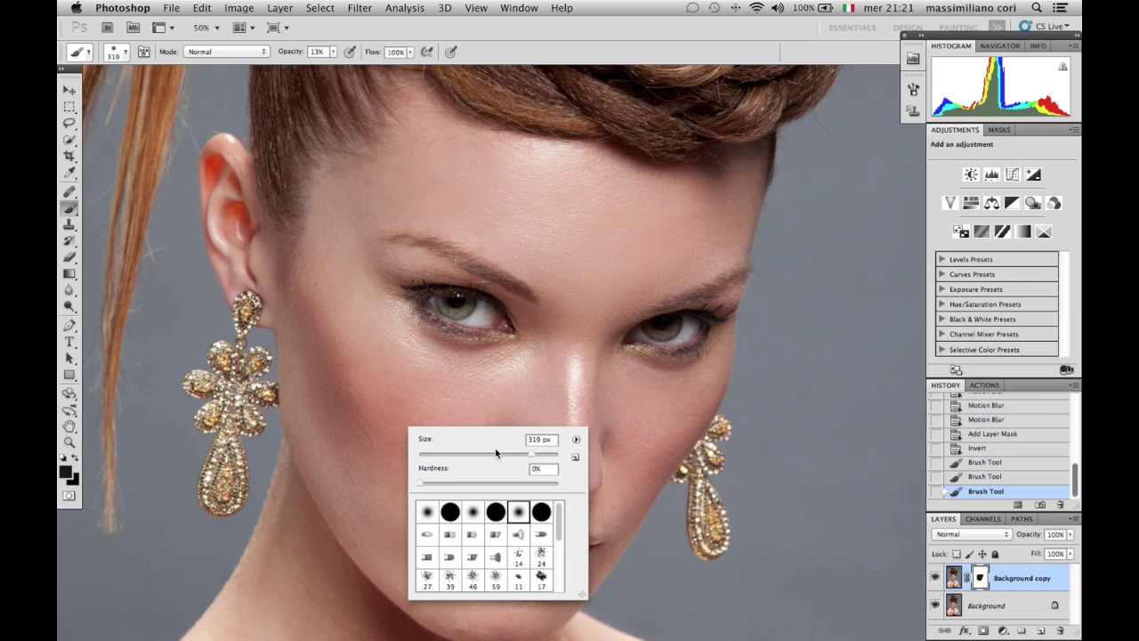
{"action": "left_click_drag", "start_coordinate": [495, 452], "coordinate": [488, 456]}
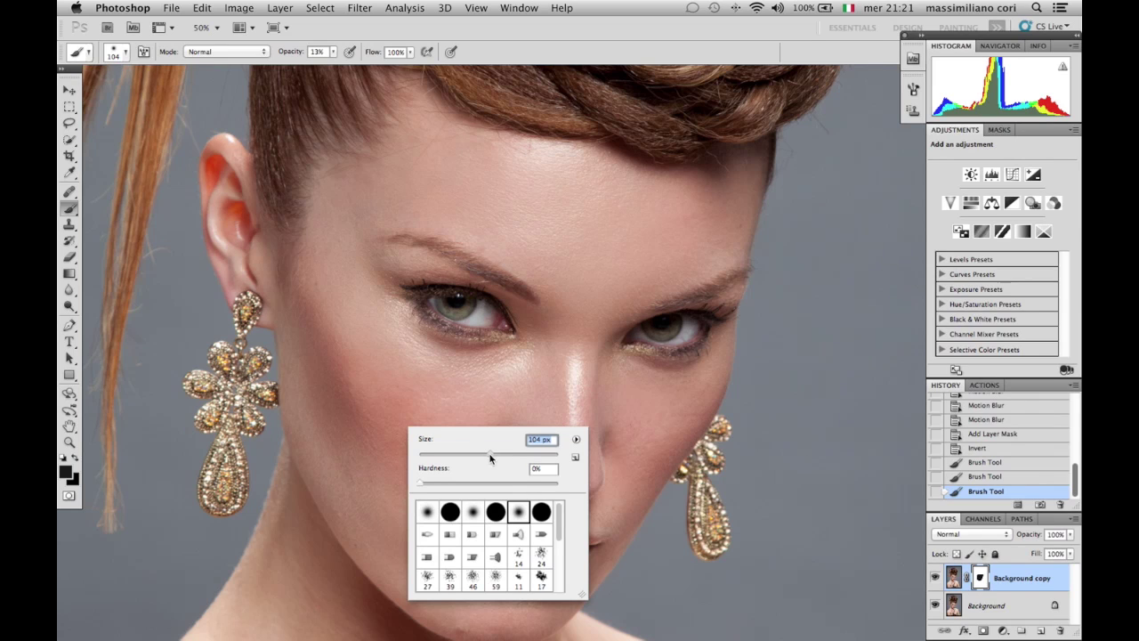
{"action": "left_click", "coordinate": [68, 473]}
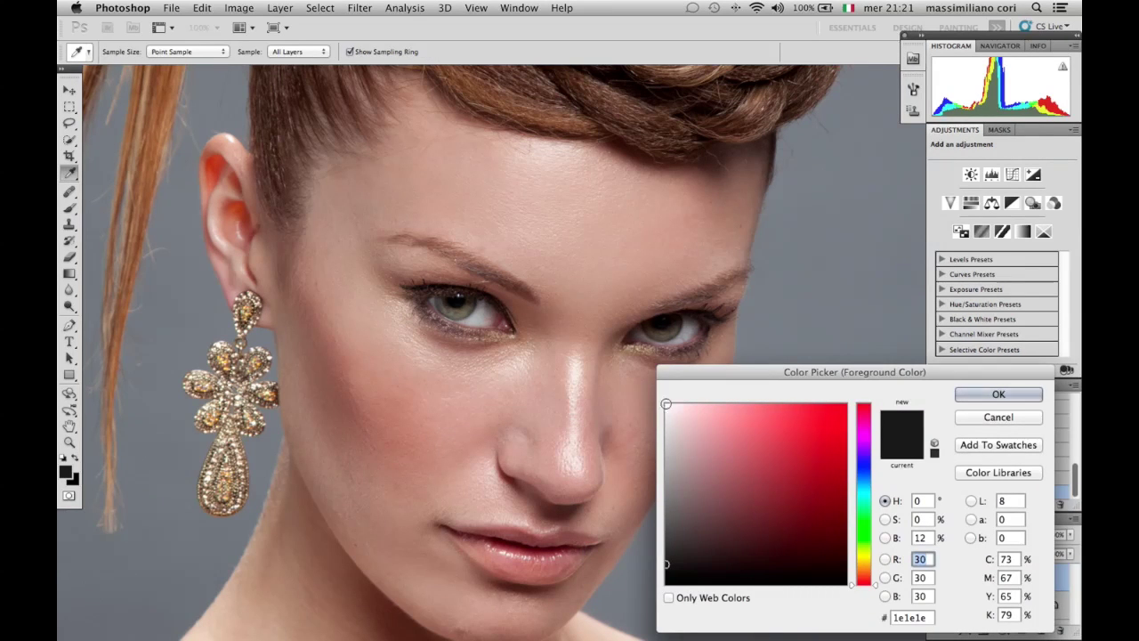
{"action": "left_click", "coordinate": [666, 403]}
{"action": "left_click", "coordinate": [969, 394]}
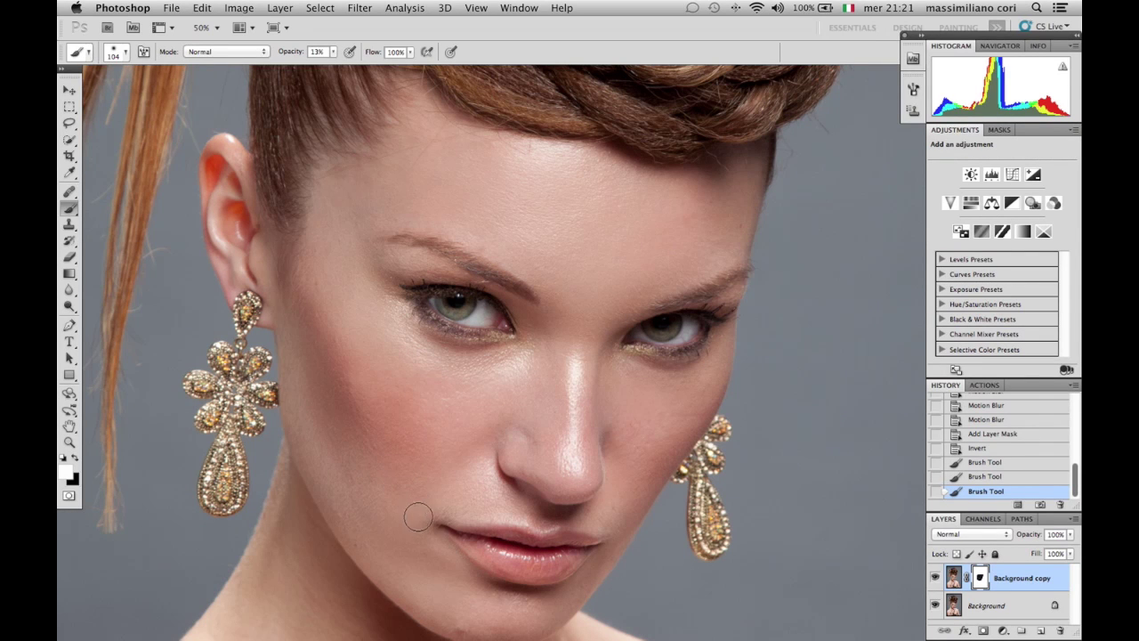
Paint white on the layer mask over the nose, the skin above the upper lip and both cheeks at 13% opacity
{"action": "left_click", "coordinate": [515, 508]}
{"action": "left_click", "coordinate": [569, 383]}
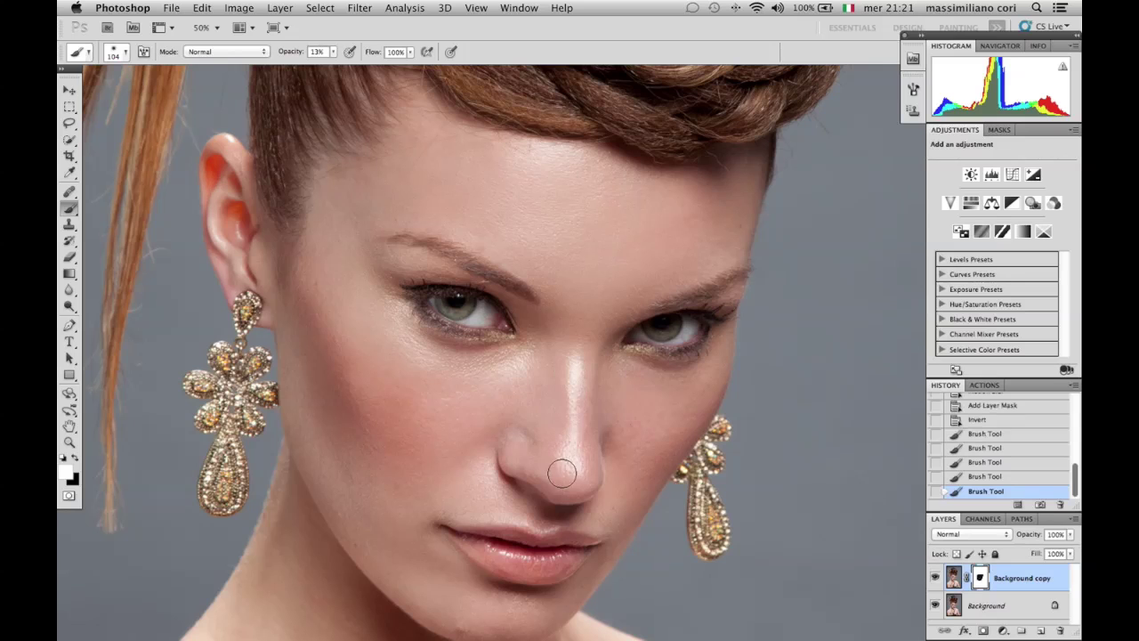
{"action": "left_click_drag", "start_coordinate": [617, 480], "coordinate": [657, 411]}
{"action": "left_click_drag", "start_coordinate": [313, 455], "coordinate": [312, 416]}
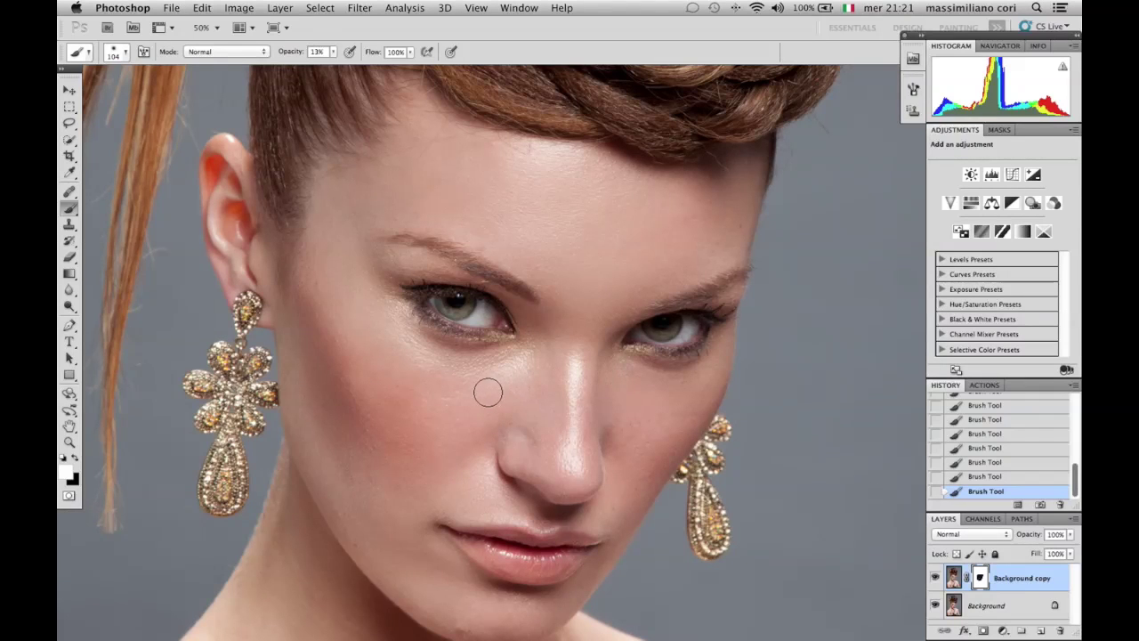
Check the smoothed skin on the whole portrait and up close, and merge the masked blur layer down into the Background
{"action": "key", "text": "super+minus"}
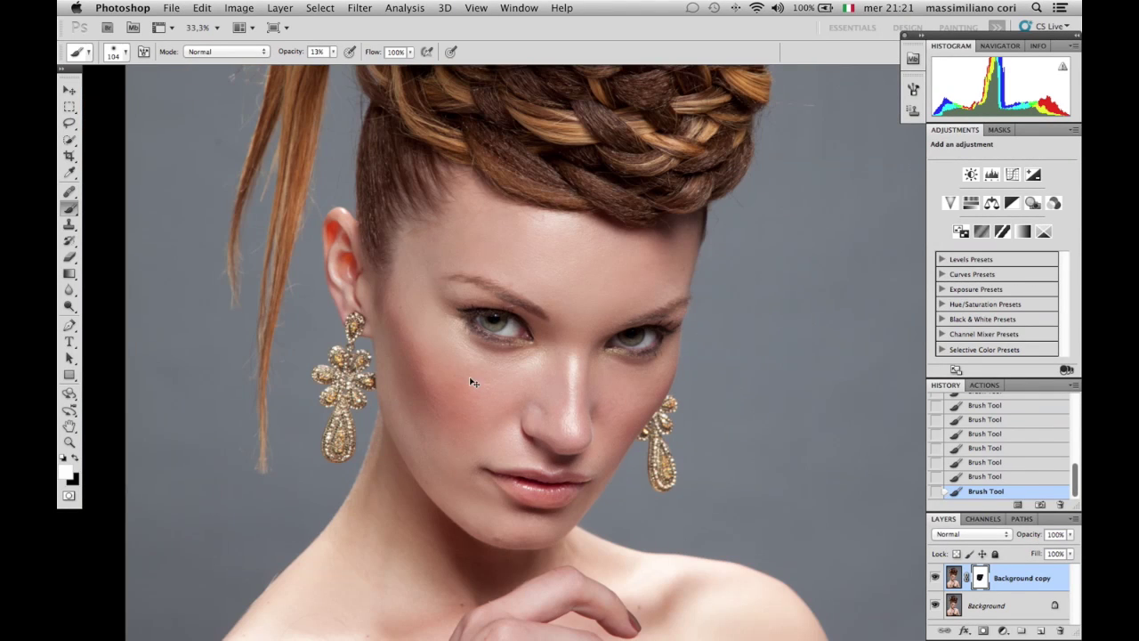
{"action": "key", "text": "super+minus"}
{"action": "key", "text": "super+minus"}
{"action": "key", "text": "super+minus"}
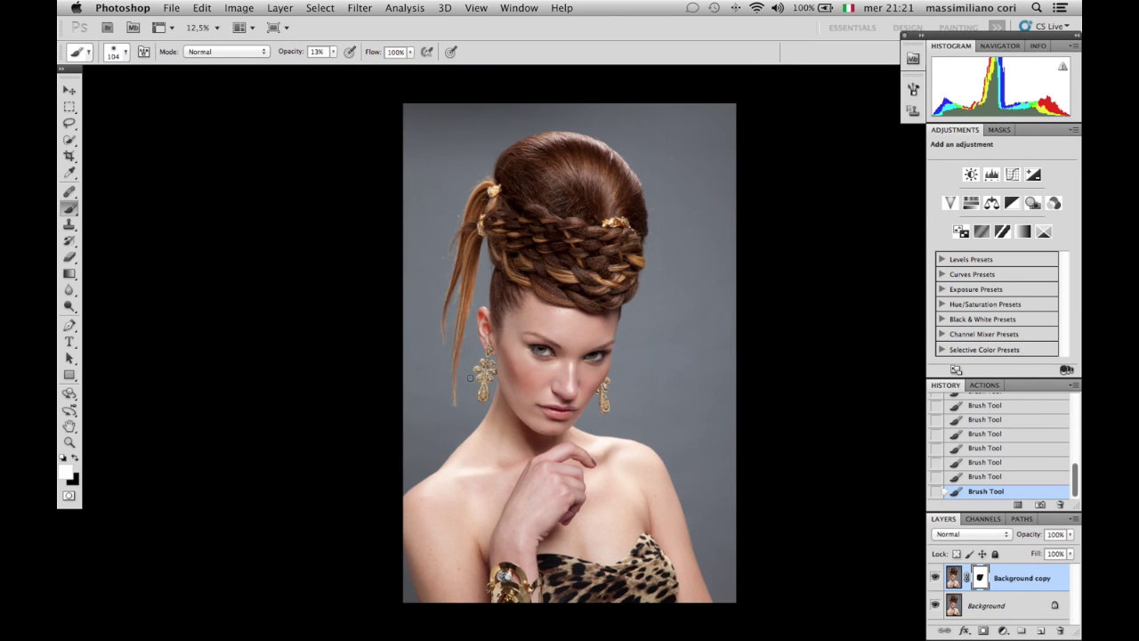
{"action": "key", "text": "super+plus"}
{"action": "key", "text": "super+plus"}
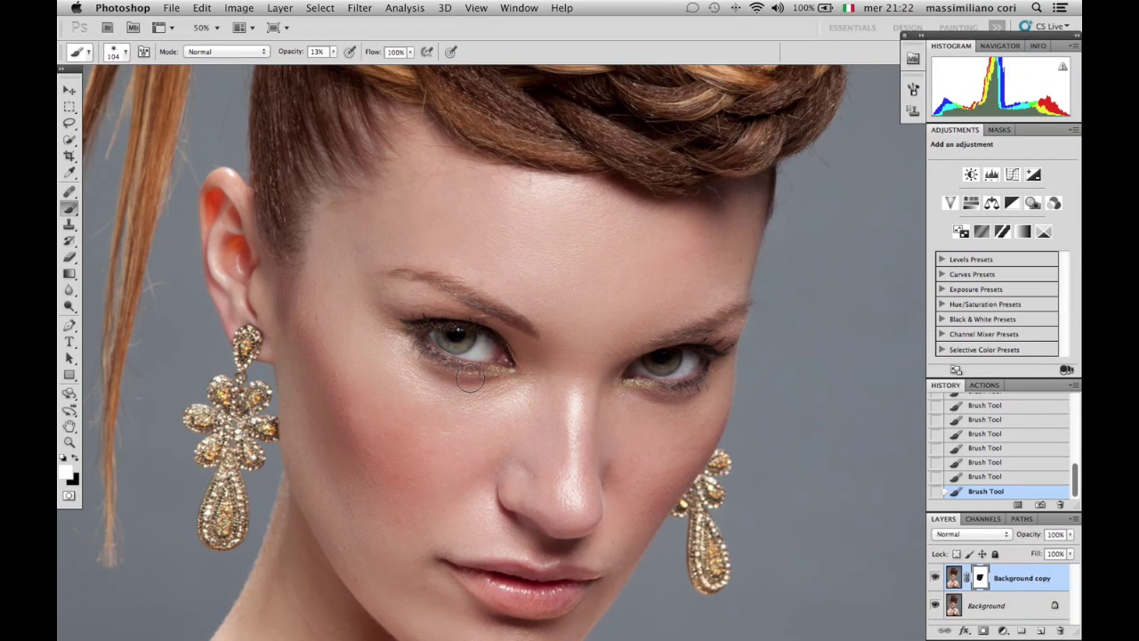
{"action": "scroll", "coordinate": [470, 378], "scroll_direction": "down", "scroll_amount": 1}
{"action": "scroll", "coordinate": [469, 378], "scroll_direction": "down", "scroll_amount": 1}
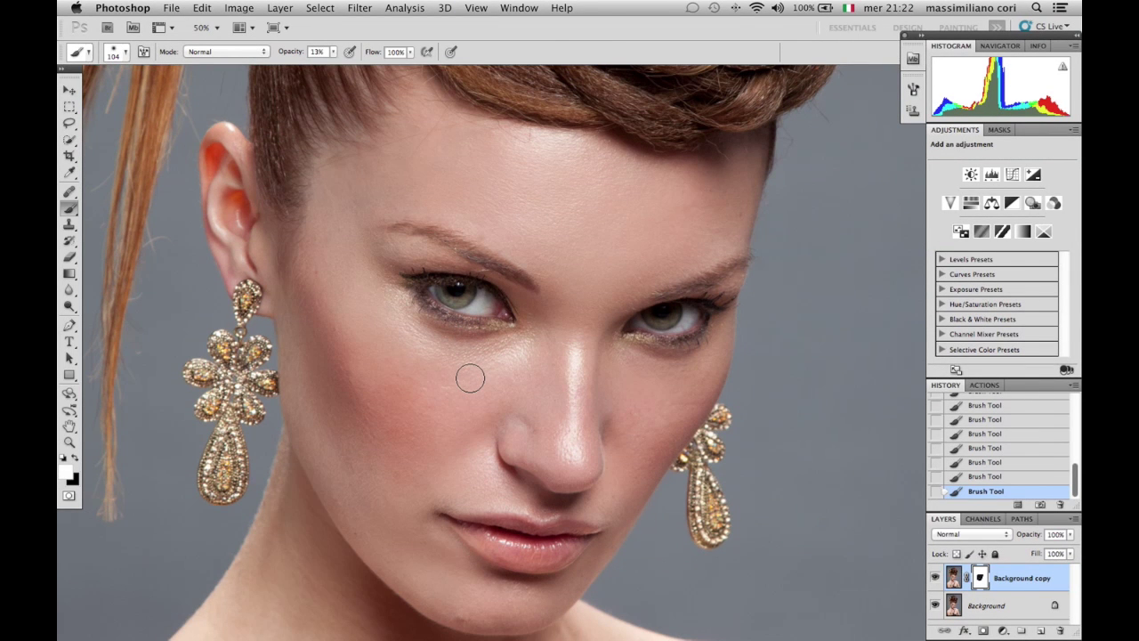
{"action": "key", "text": "super+e"}
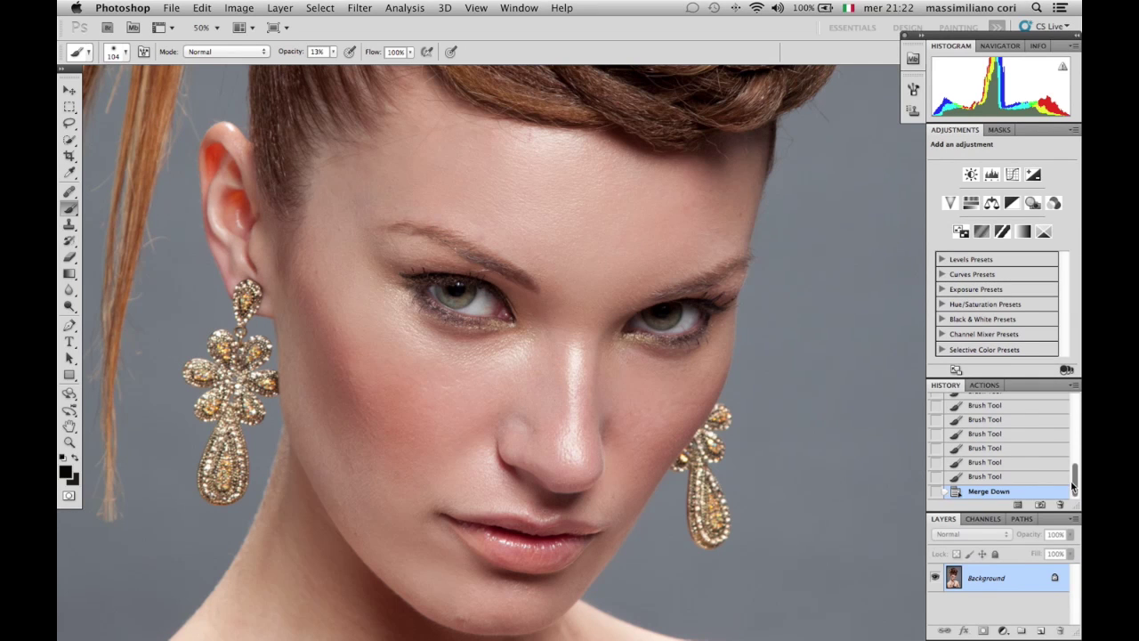
Compare the original image state in the history with the retouched result, ending on the Merge Down state
{"action": "left_click_drag", "start_coordinate": [1074, 488], "coordinate": [1075, 411]}
{"action": "left_click", "coordinate": [1046, 407]}
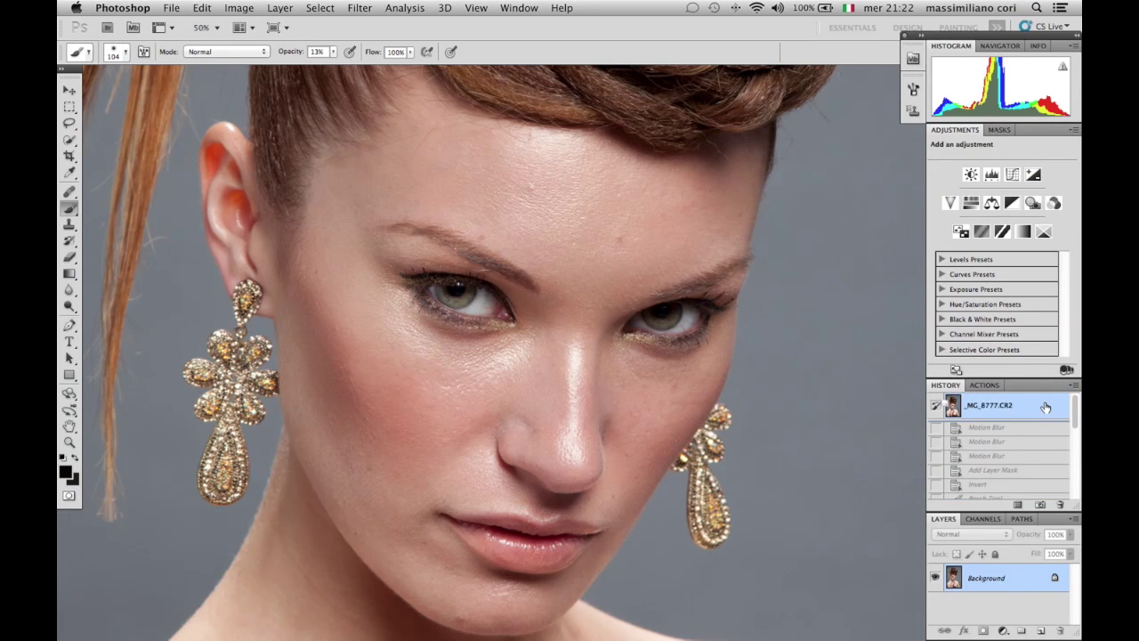
{"action": "left_click_drag", "start_coordinate": [1075, 410], "coordinate": [1075, 510]}
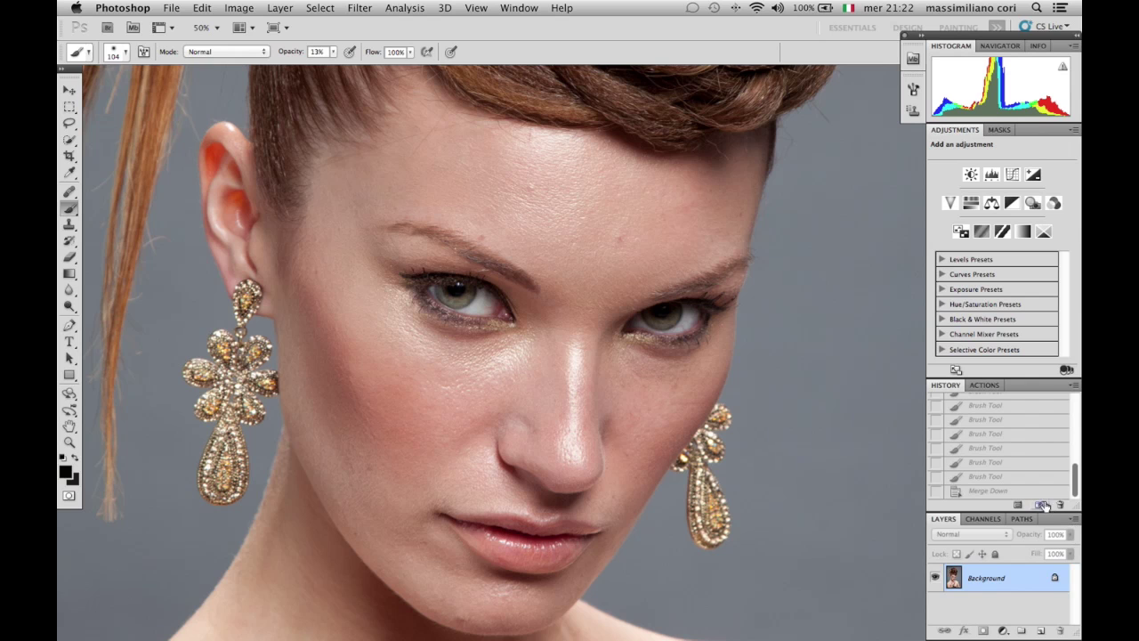
{"action": "left_click", "coordinate": [1044, 492]}
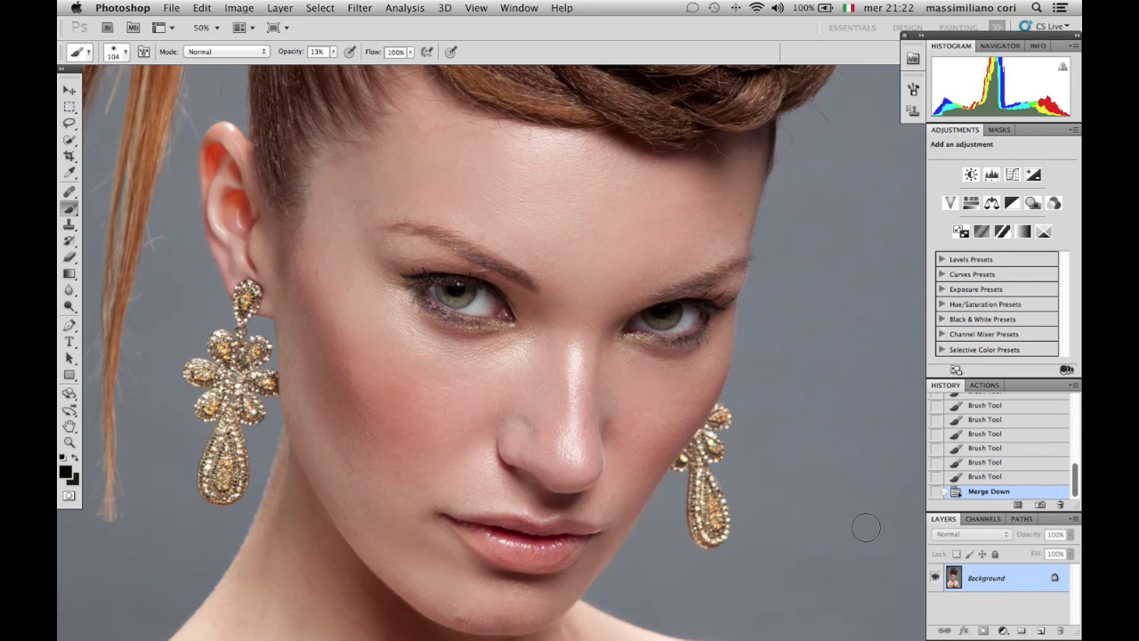